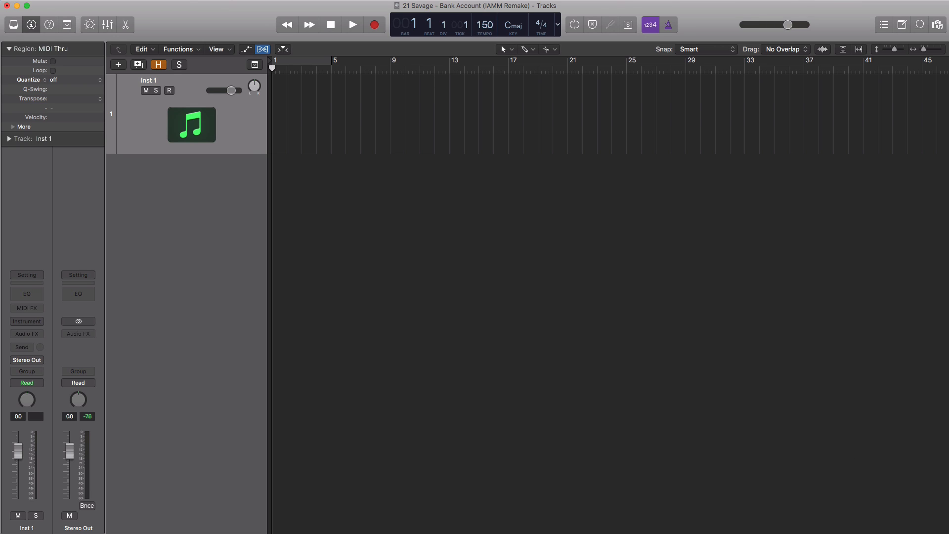
Add the Flashbulbs_4 audio file on a new track at bar 1 and audition it from just before bar 4
mouse_move(948, 445)
mouse_down()
mouse_move(771, 429)
mouse_move(588, 336)
mouse_move(380, 200)
mouse_move(271, 200)
mouse_up()
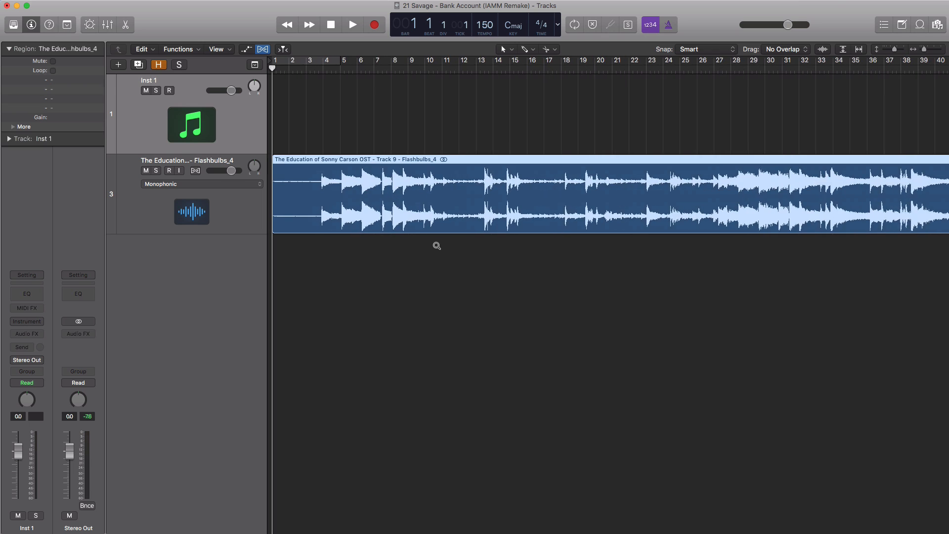
scroll(436, 246, up, 5)
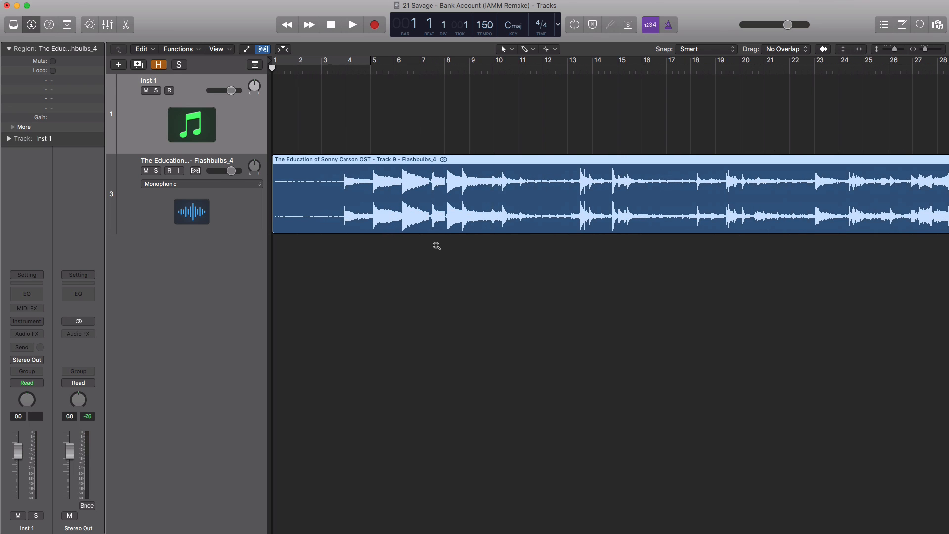
click(344, 73)
key(space)
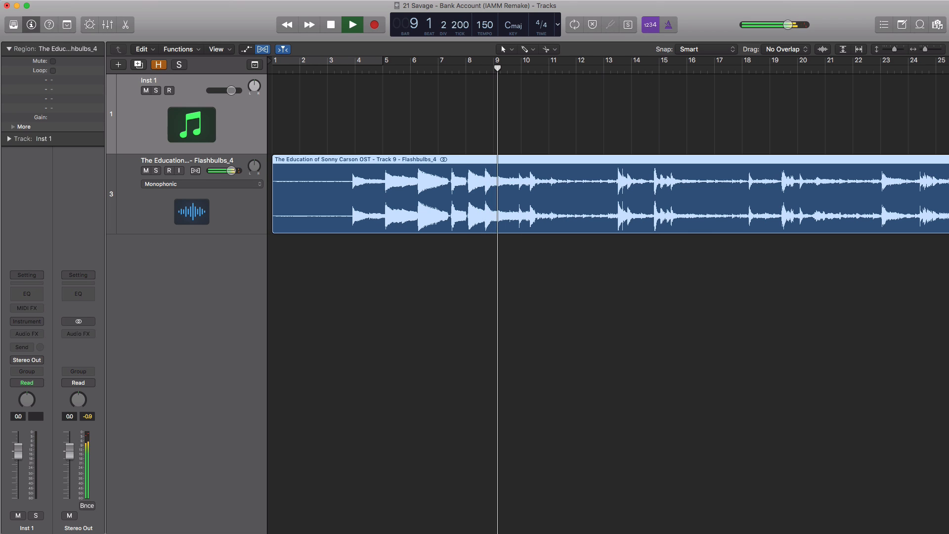
key(space)
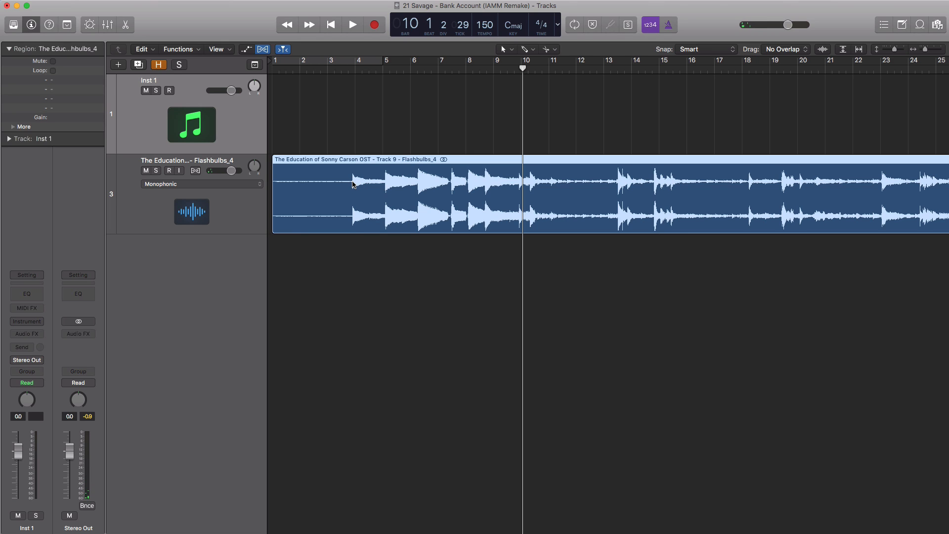
Split the audio region at its first note before bar 4, audition the phrase, and split it again in the middle of bar 8
click(353, 184)
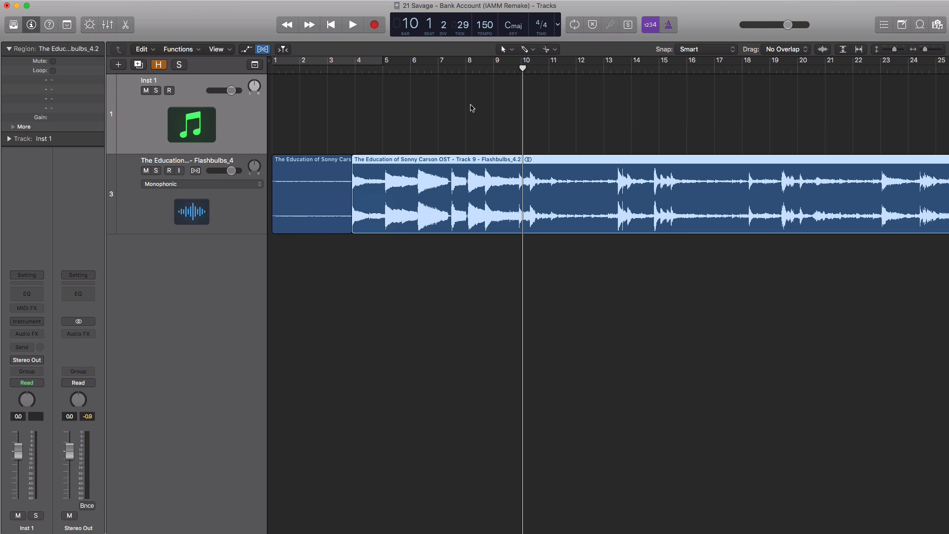
click(468, 77)
key(space)
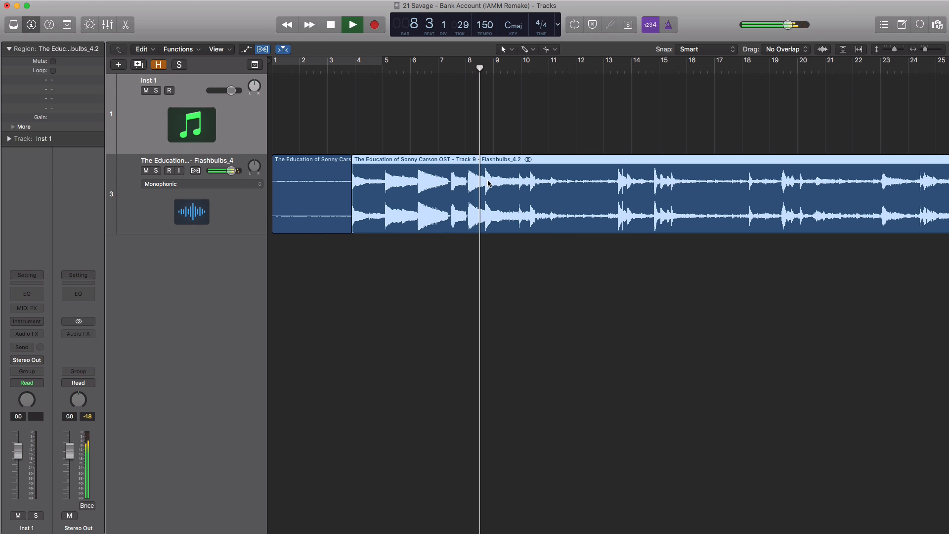
key(space)
click(482, 181)
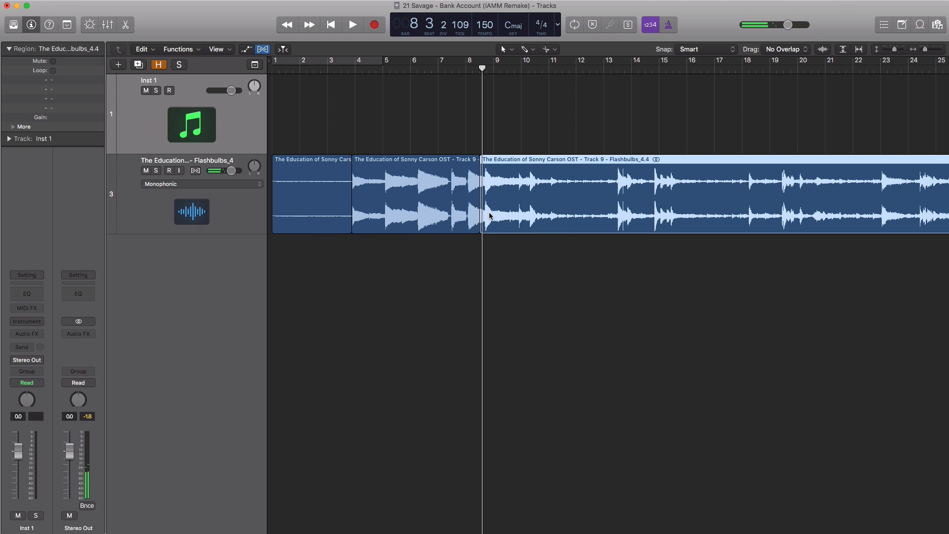
Move the second split to position 8 3 3 1, just before the next hit, and audition the audio around it
key(super+z)
key(super+Right)
key(super+Right)
key(super+Right)
right_click(487, 188)
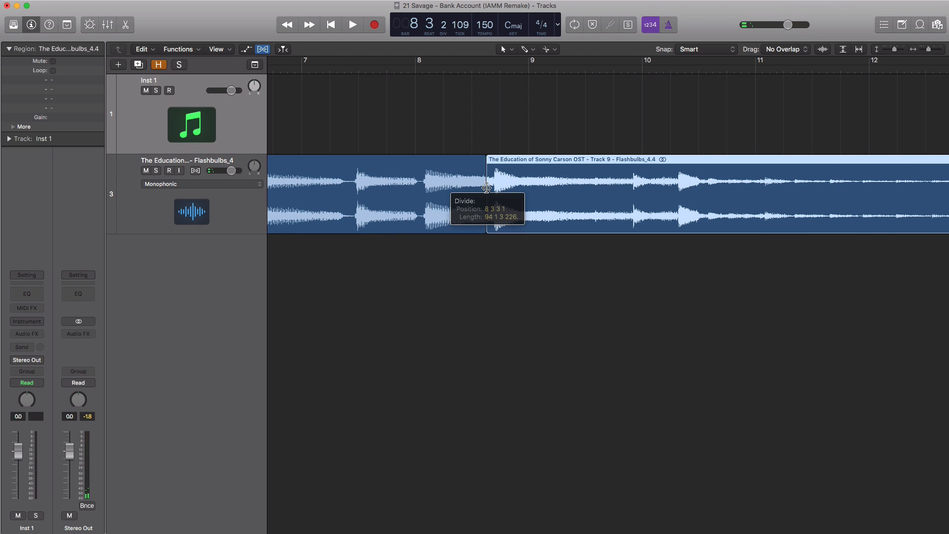
click(392, 72)
key(space)
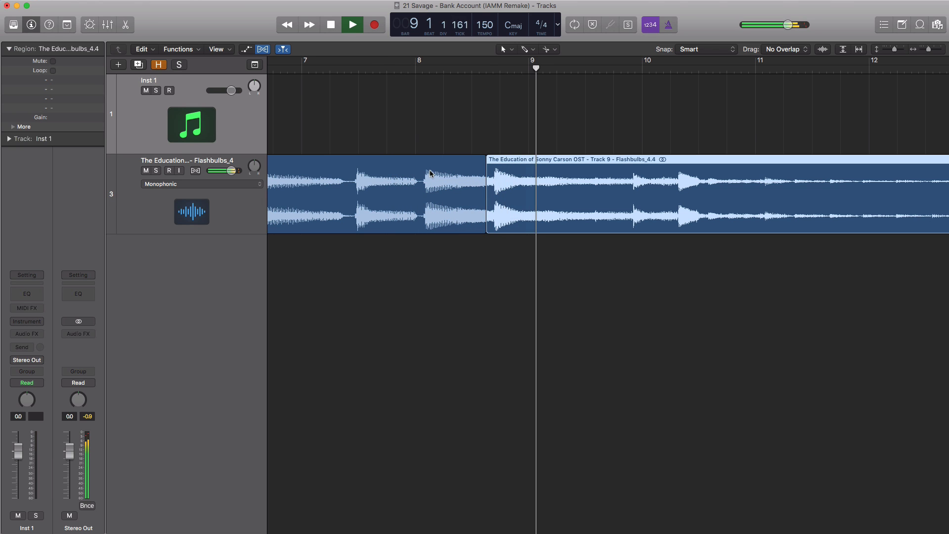
key(space)
Delete the audio pieces before and after the cut phrase and move the remaining region to bar 1
key(super+Left)
key(super+Left)
key(super+Left)
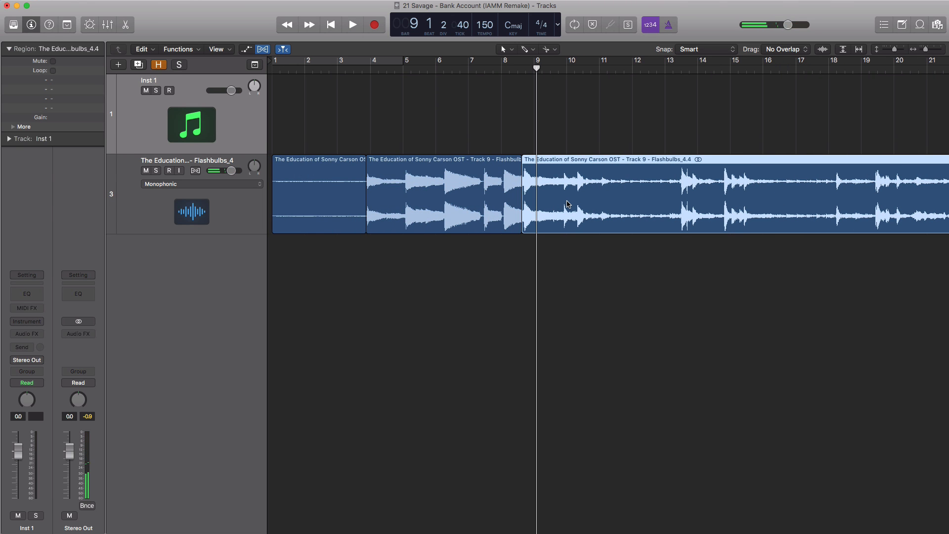
key(Delete)
click(345, 193)
key(Delete)
drag(432, 210, 326, 204)
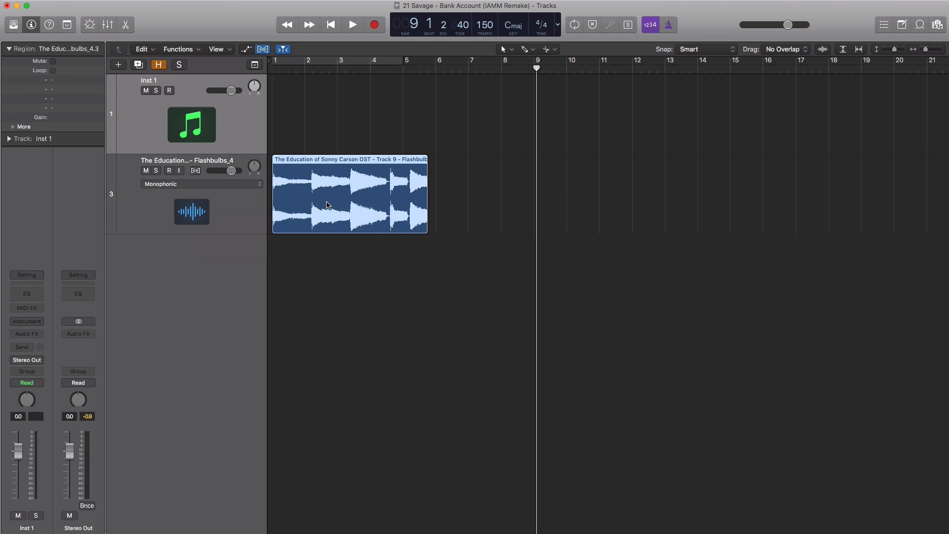
Set the sample track's flex mode to Flex Time - Speed (FX)
click(263, 52)
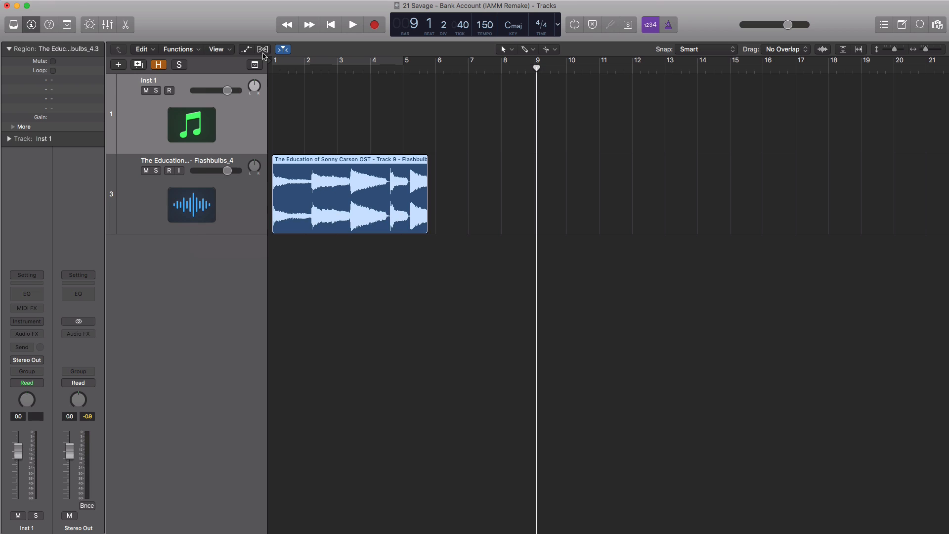
click(263, 50)
click(233, 183)
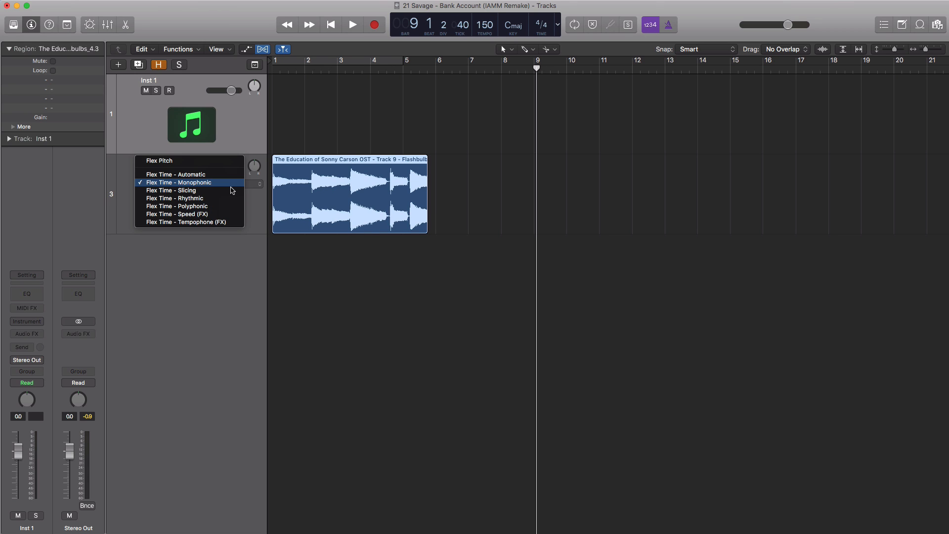
click(199, 216)
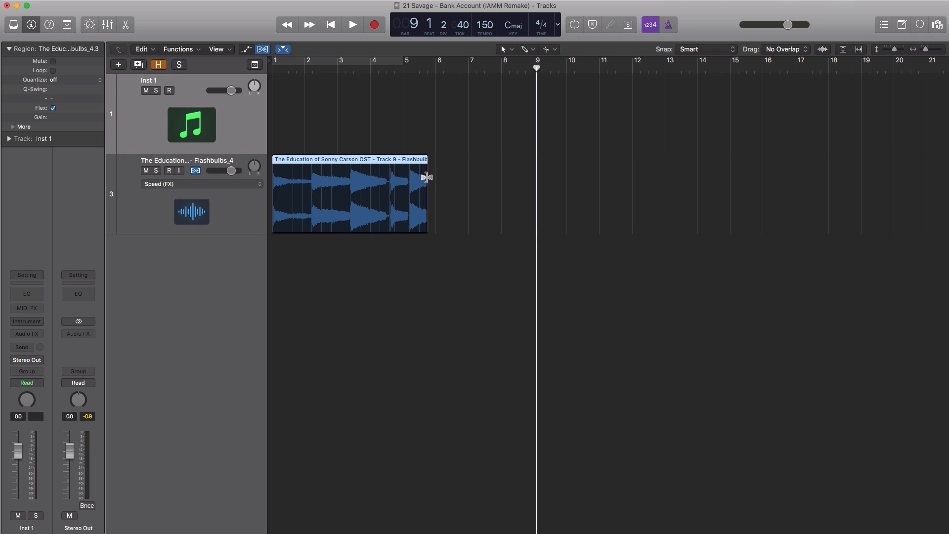
Compress the sample region to end at bar 5 and audition it with the cycle over bars 1 to 5
drag(426, 177, 403, 177)
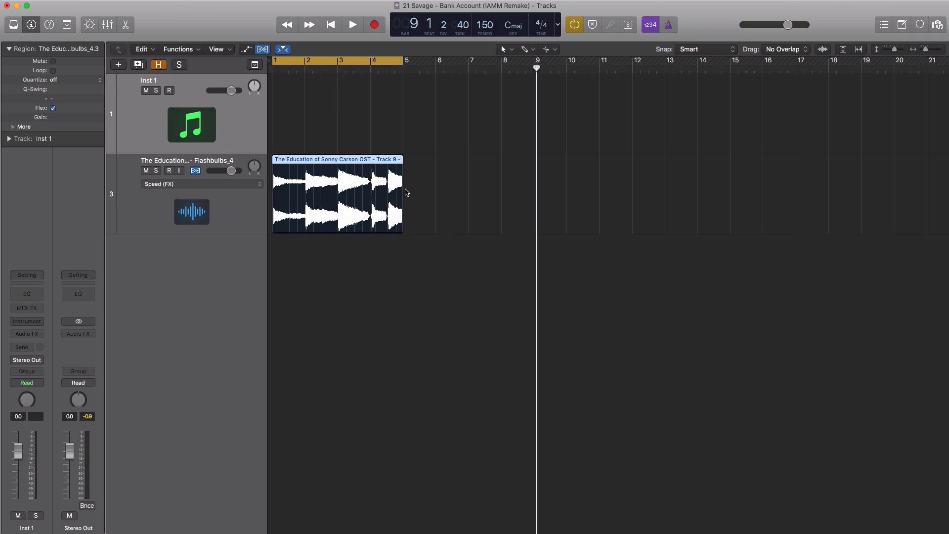
key(space)
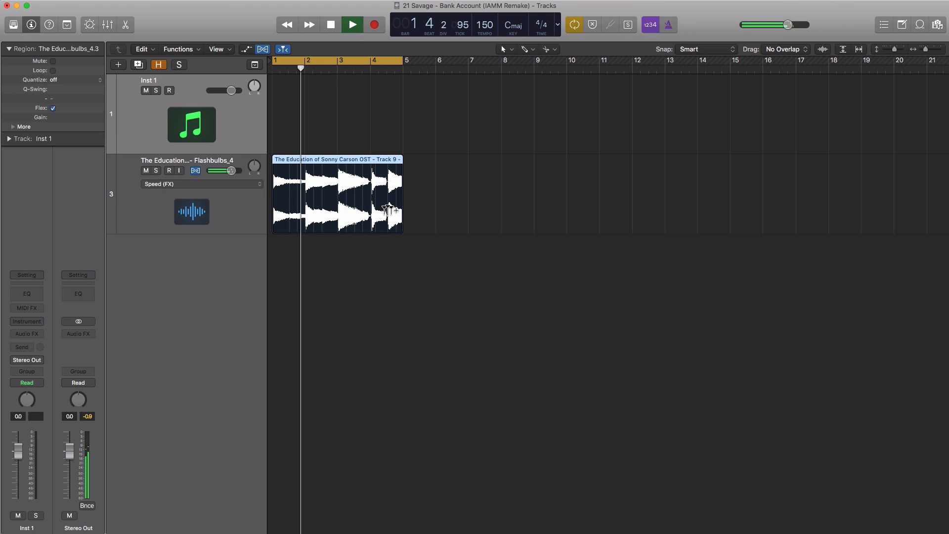
key(space)
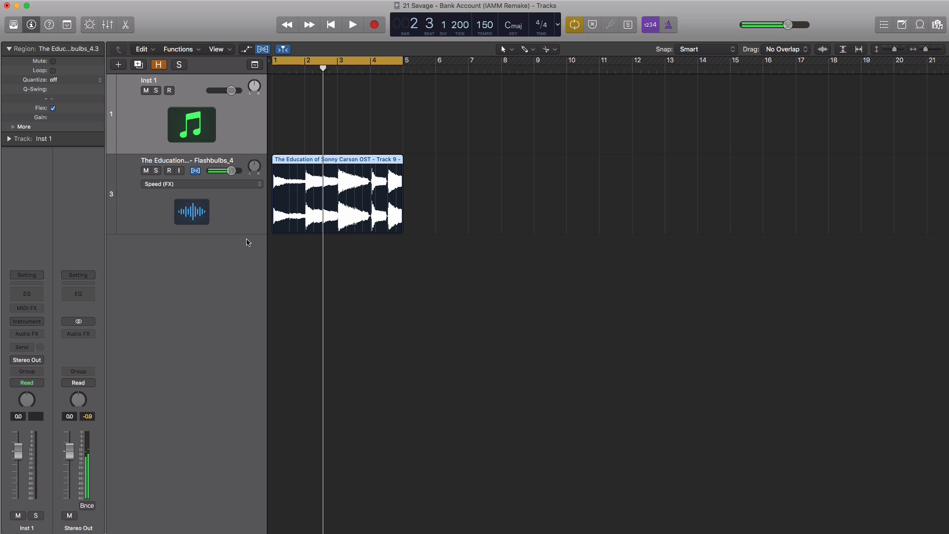
Add a Channel EQ to the sample track with a low cut at 215 Hz and 36 dB/Oct while listening to the loop
click(217, 213)
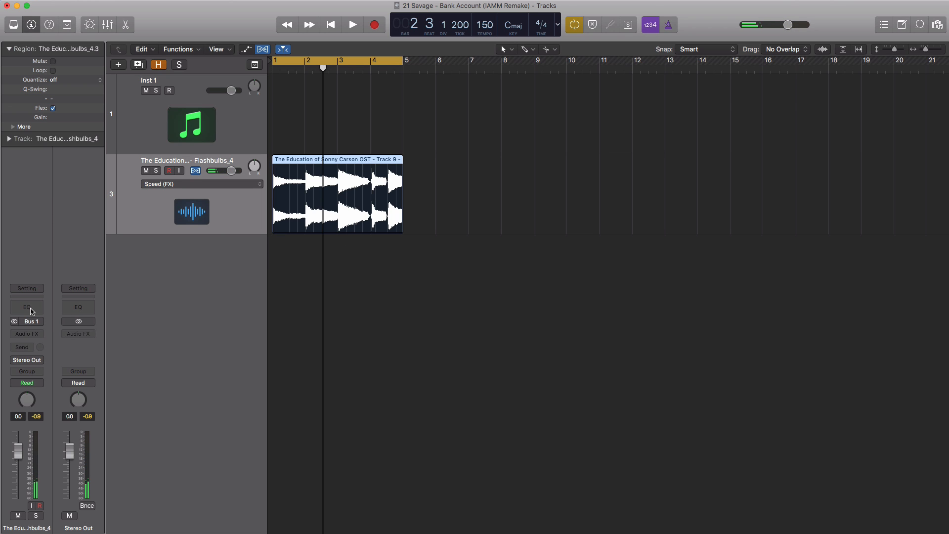
click(30, 309)
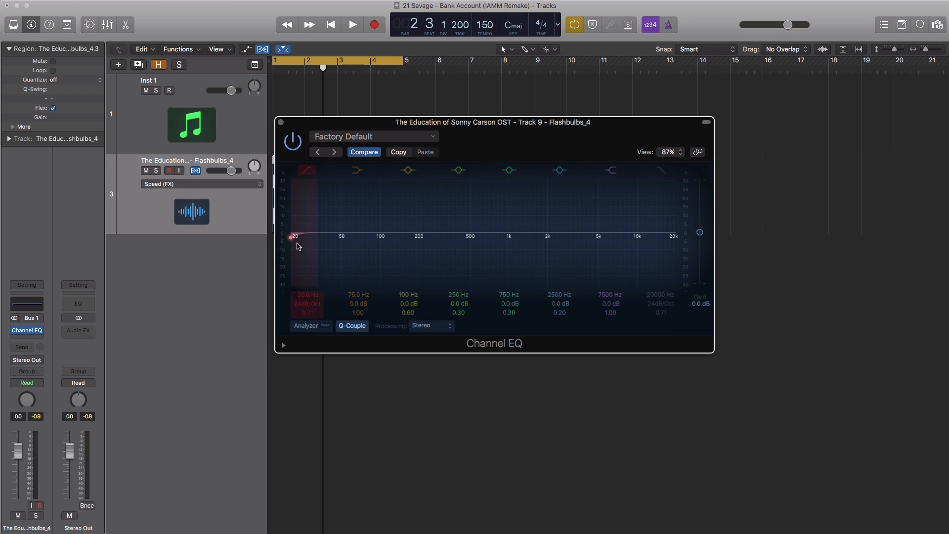
key(space)
drag(292, 239, 438, 241)
drag(307, 304, 307, 299)
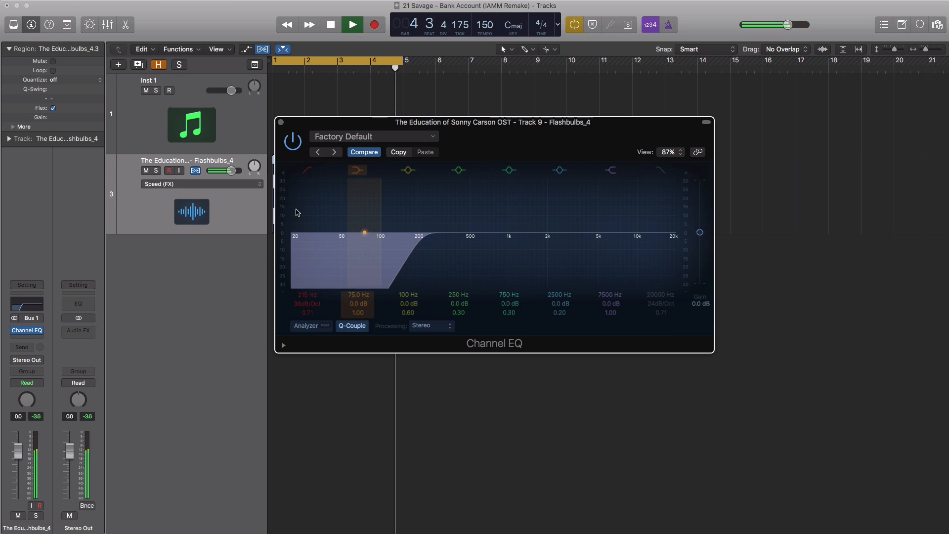
key(space)
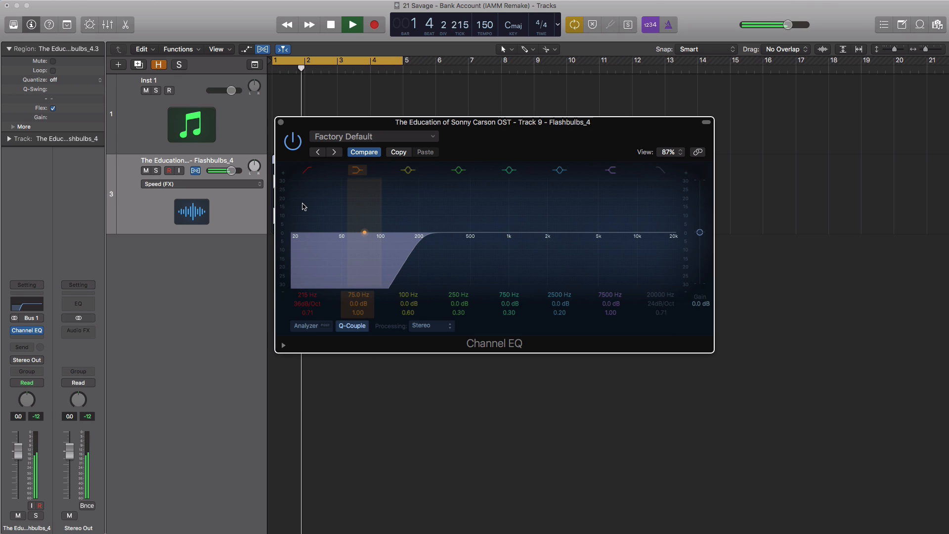
click(280, 122)
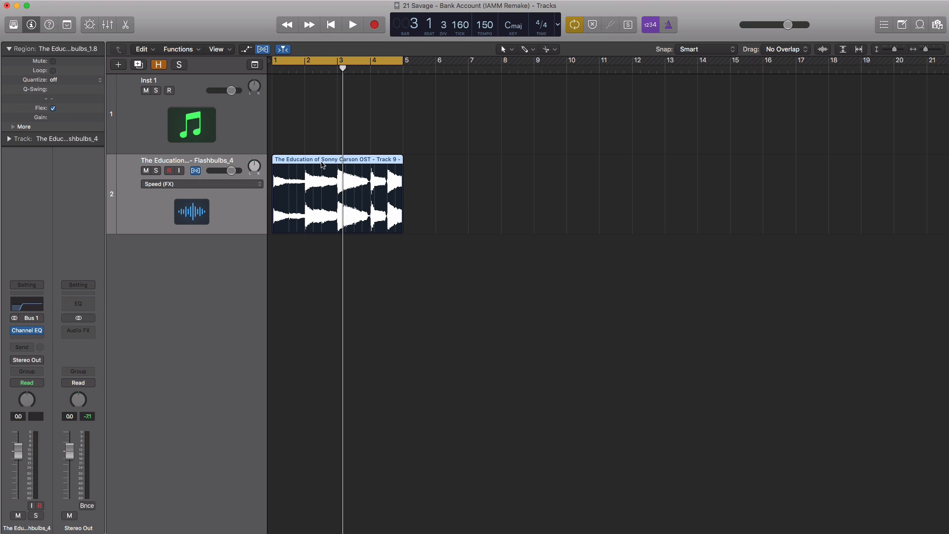
Copy the four-bar sample region three times to fill up to bar 17, audition it, and set the cycle to bars 5 to 9
drag(321, 164, 710, 168)
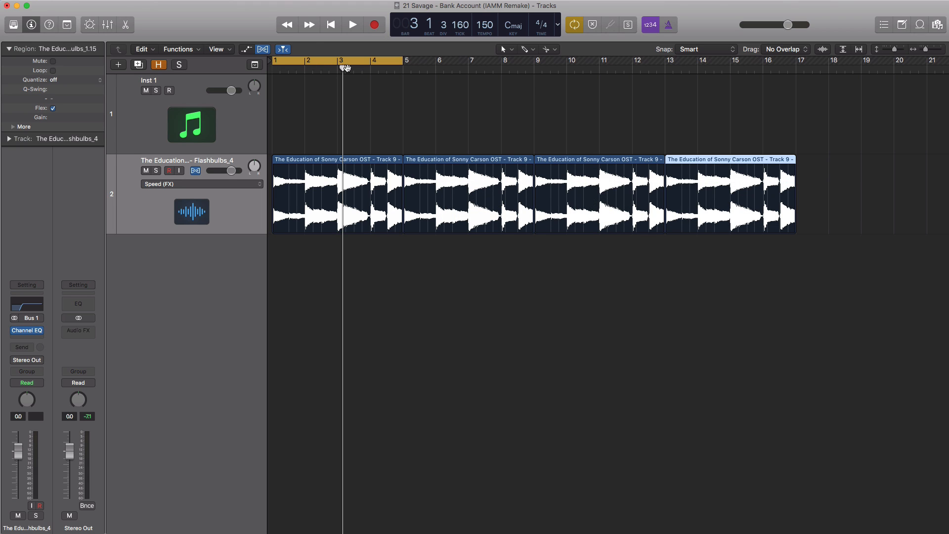
key(Return)
key(space)
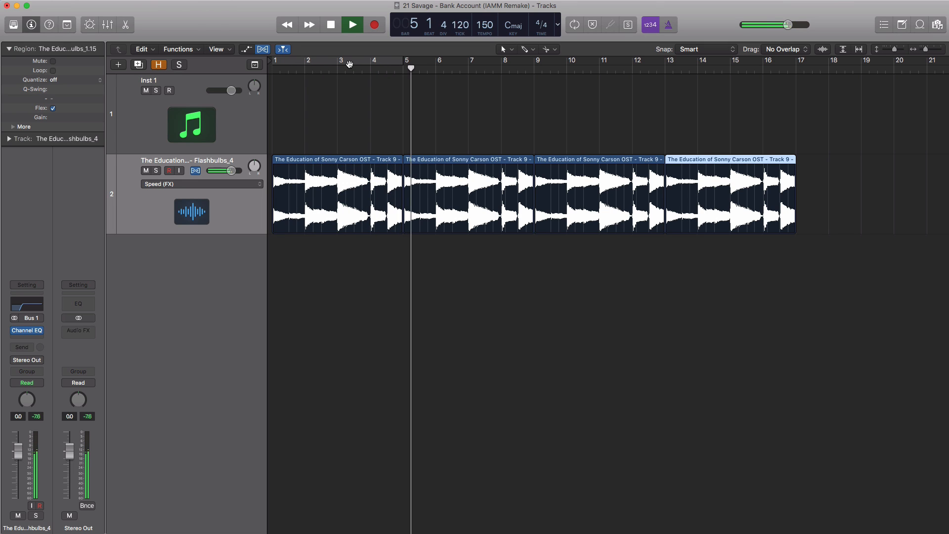
key(space)
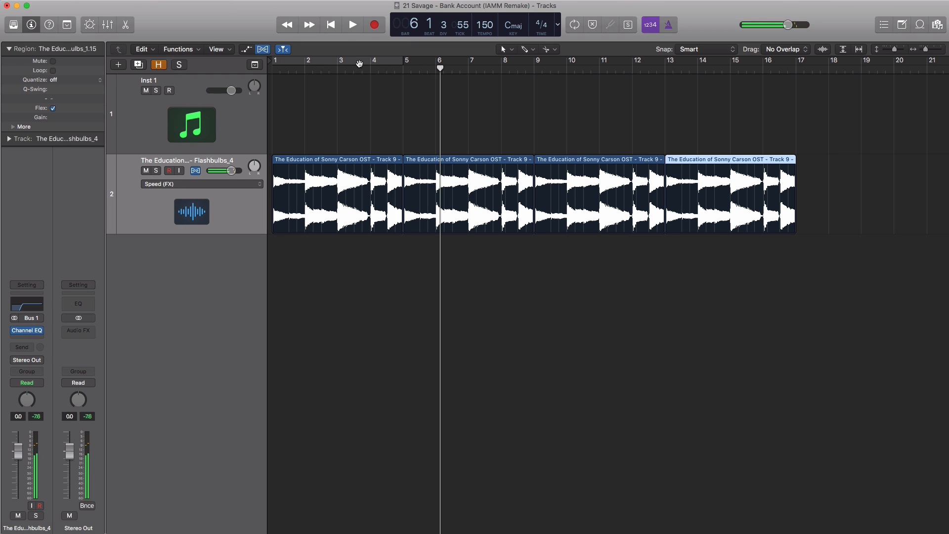
drag(408, 64, 524, 67)
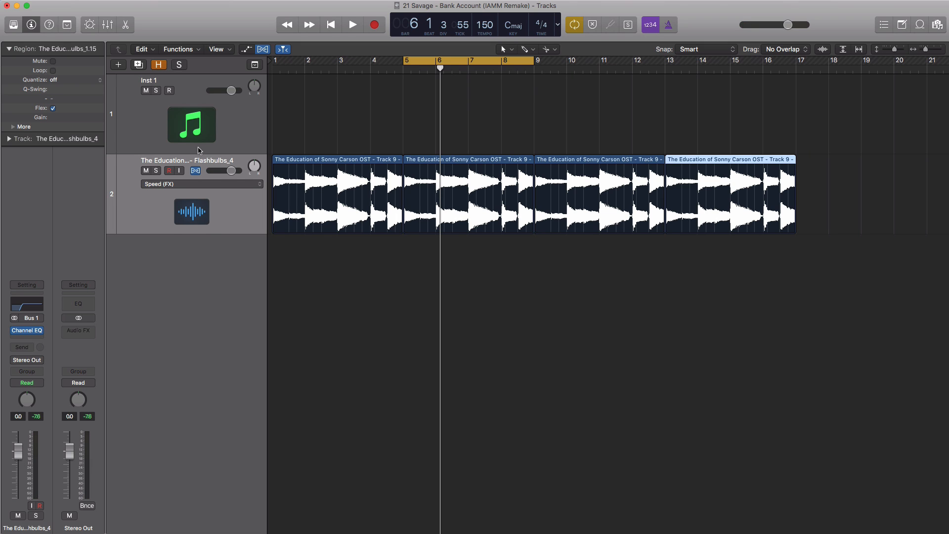
Move the Inst 1 track below the sample track and load EXS24 with the bank account drum kit on it
drag(198, 150, 208, 238)
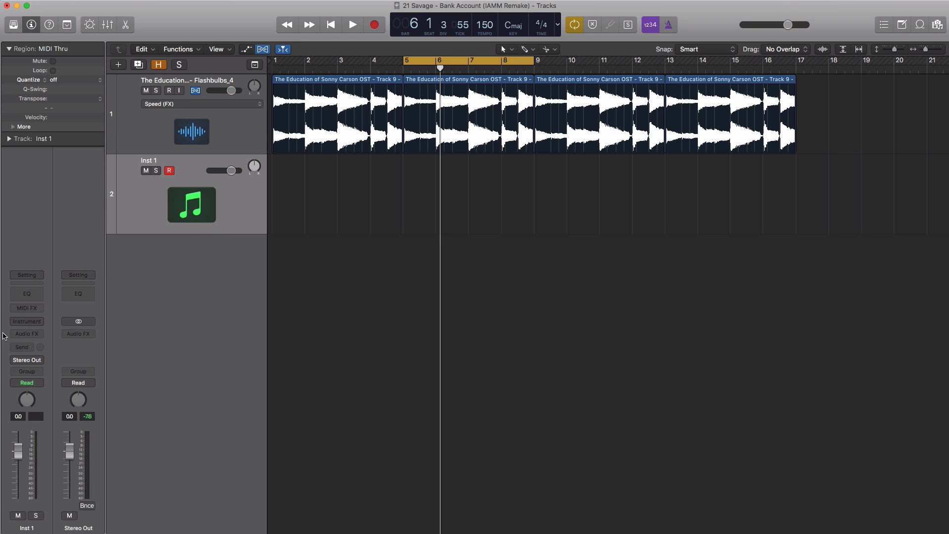
click(31, 323)
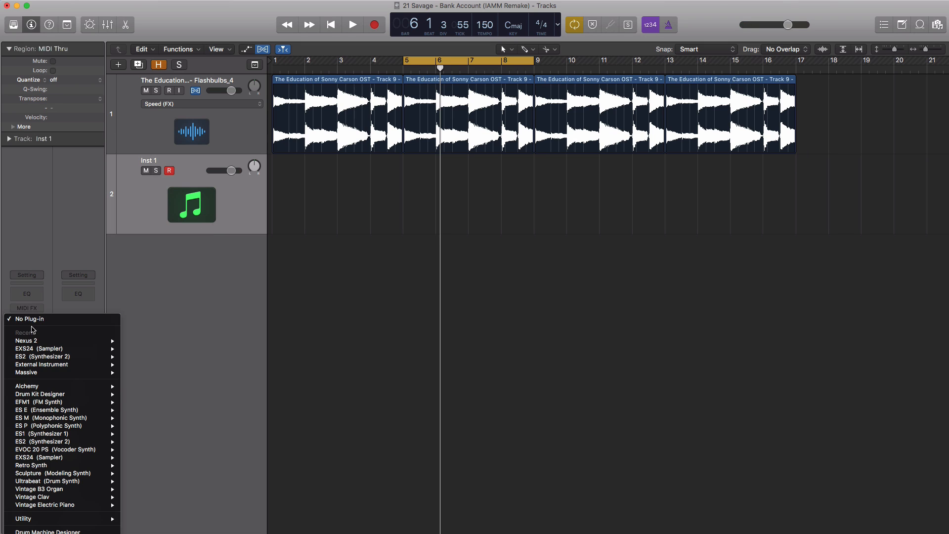
click(40, 352)
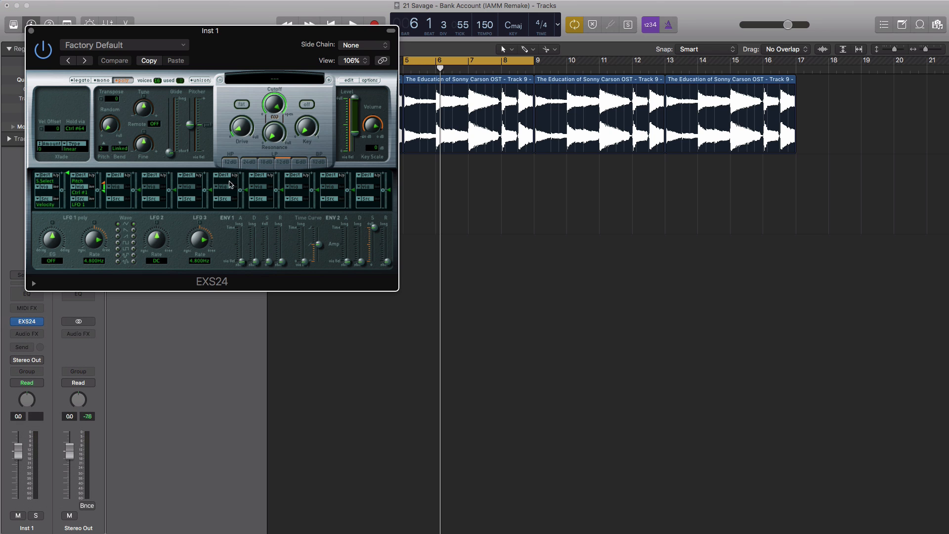
click(274, 80)
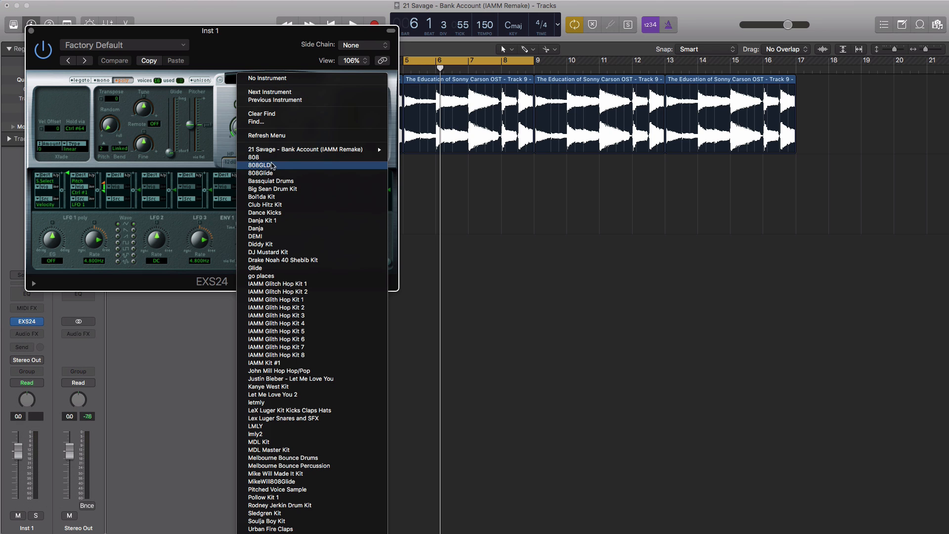
mouse_move(277, 151)
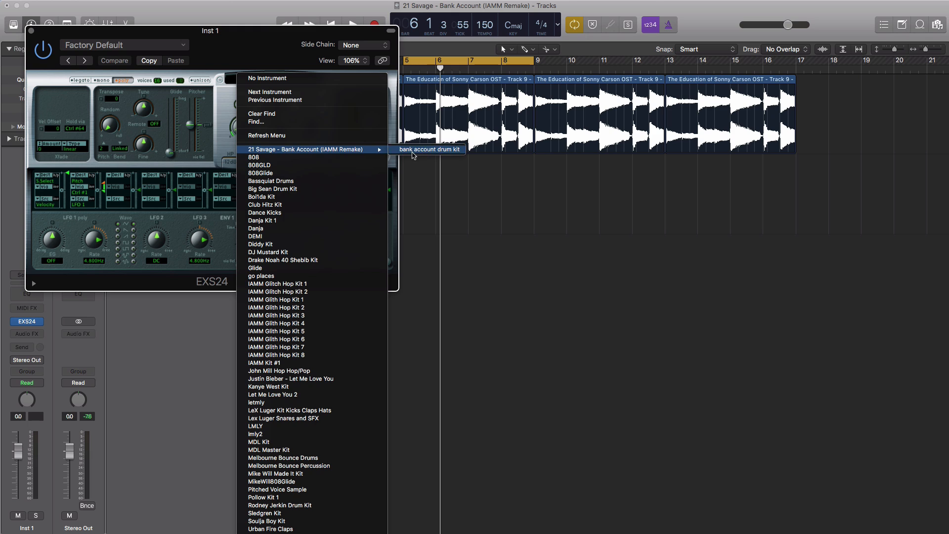
click(430, 149)
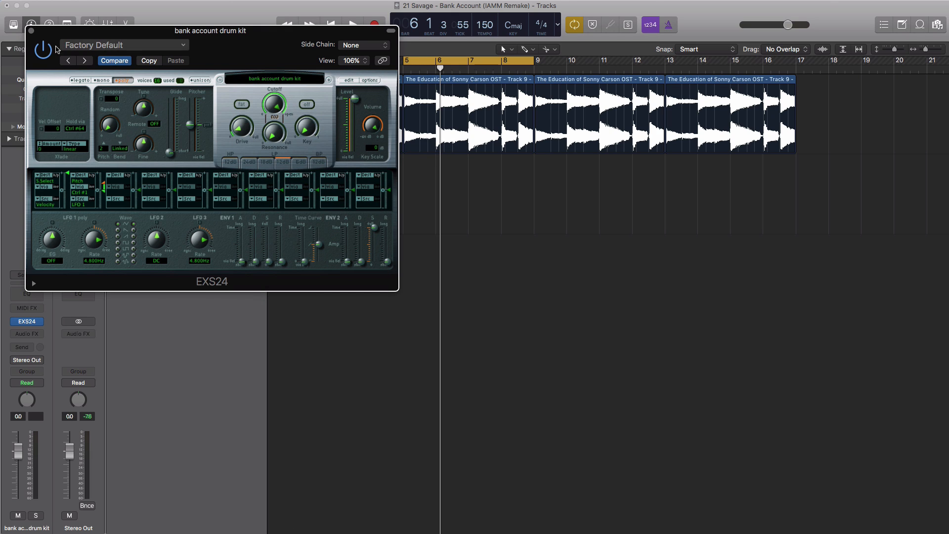
click(31, 31)
Create a four-bar MIDI region from bar 5 to bar 9 on the drum kit track and open it in the Piano Roll
click(417, 219)
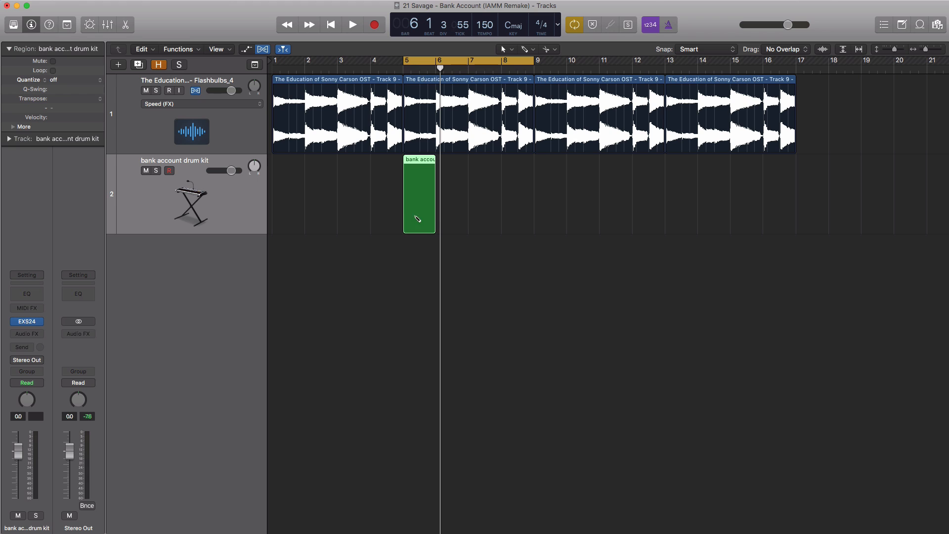
drag(434, 222, 532, 232)
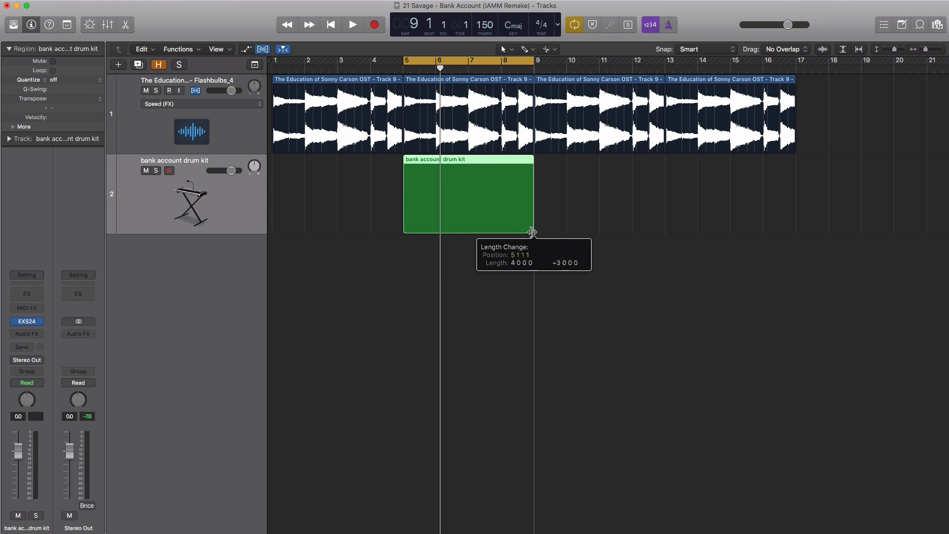
double_click(475, 215)
scroll(667, 474, right, 11)
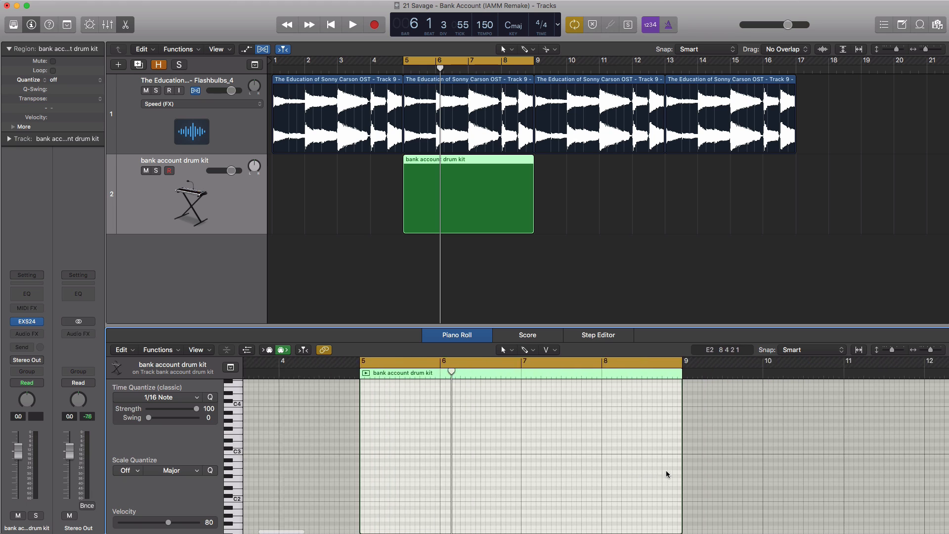
Place C#1 notes on beat 3 of bars 5, 6, 7 and 8 in the drum region and play them back
scroll(336, 470, down, 2)
scroll(336, 470, down, 2)
scroll(336, 470, up, 4)
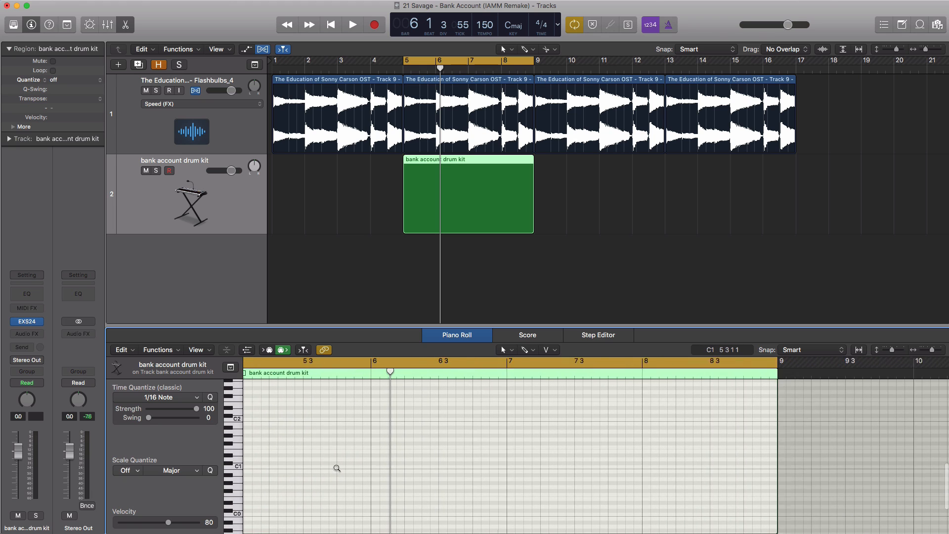
scroll(336, 470, left, 1)
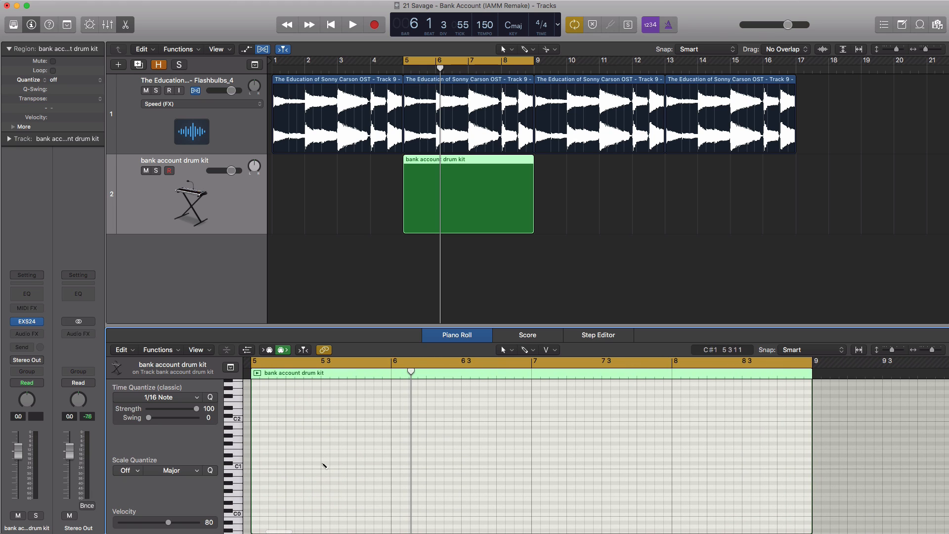
super+click(323, 463)
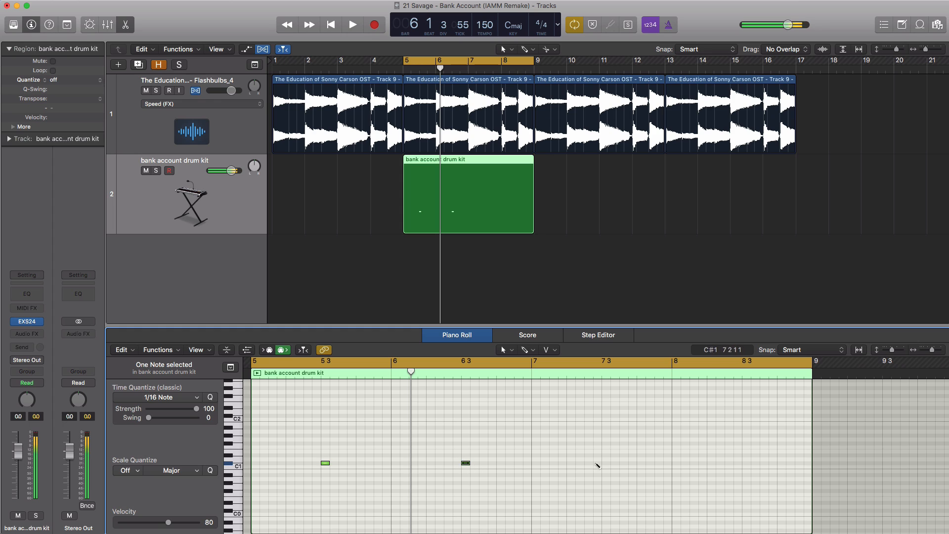
super+click(606, 463)
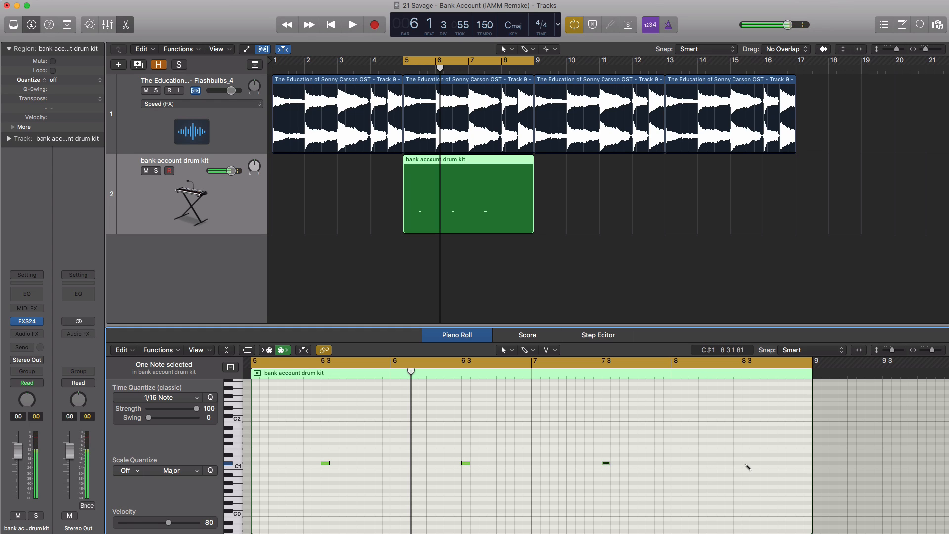
key(space)
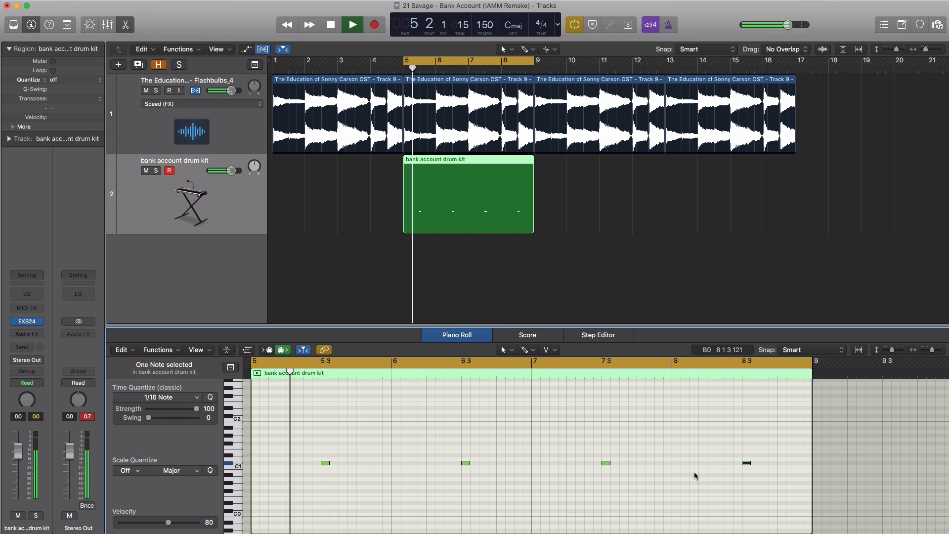
key(space)
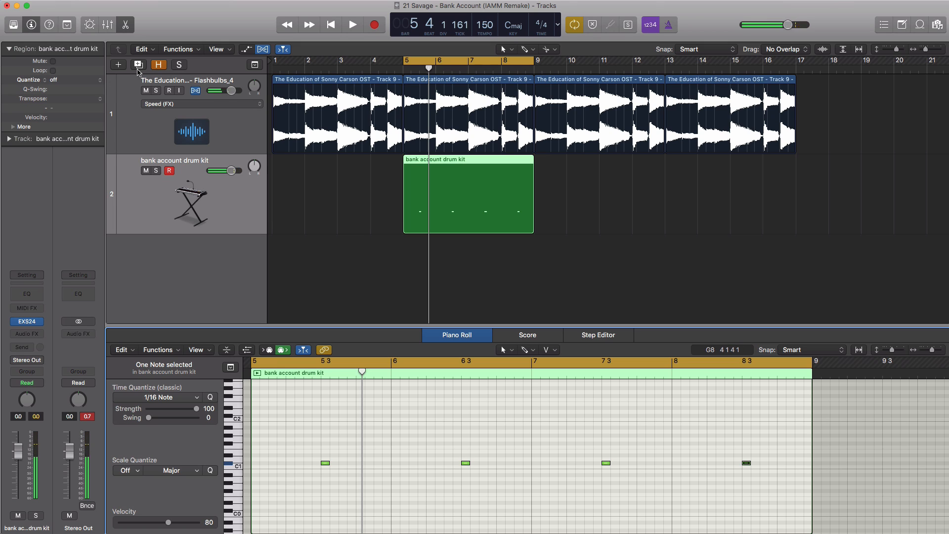
Duplicate the drum kit track and create an empty MIDI region on the copy, spanning bars 5 to 9
click(138, 66)
click(415, 273)
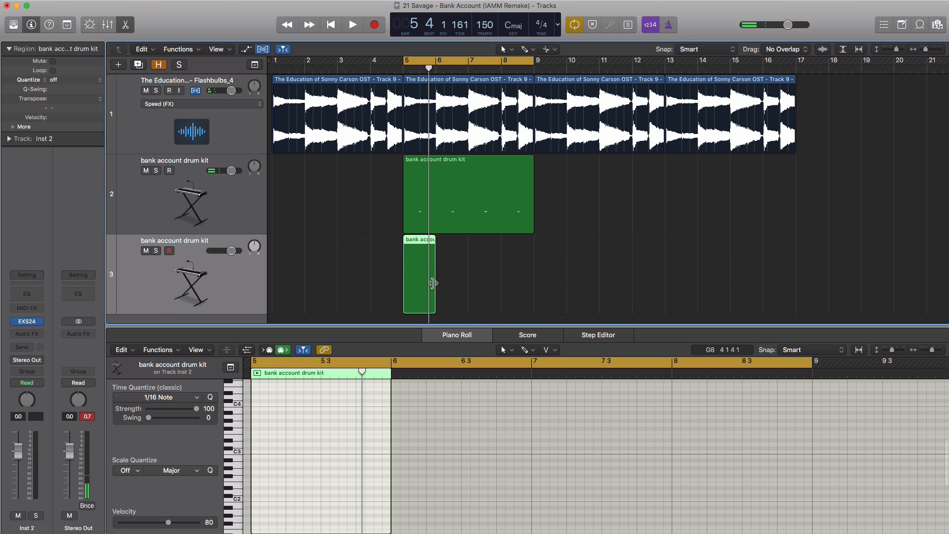
drag(436, 284, 534, 282)
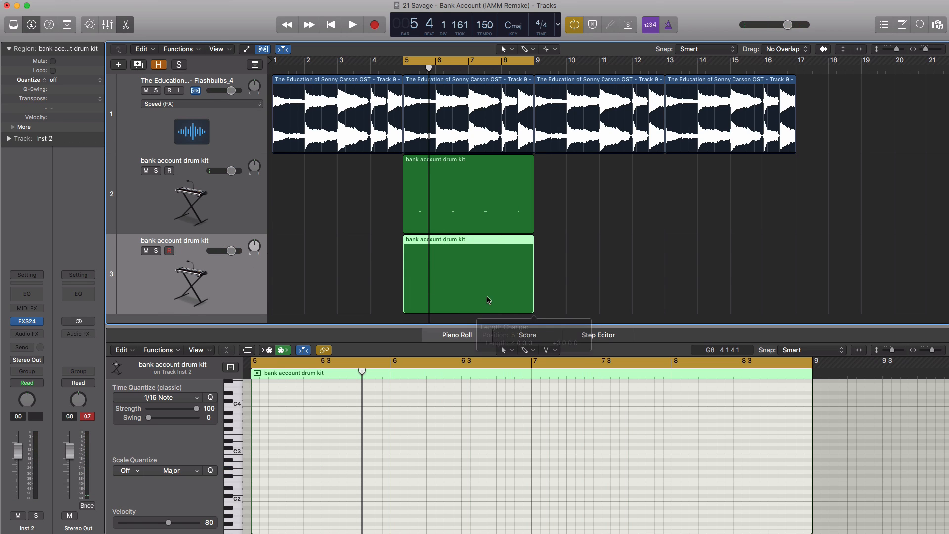
Place eighth-note D1 hits from 5 1 1 to 5 3 1 with an extra sixteenth at 5 2 4, checking them against the sample
scroll(430, 475, down, 6)
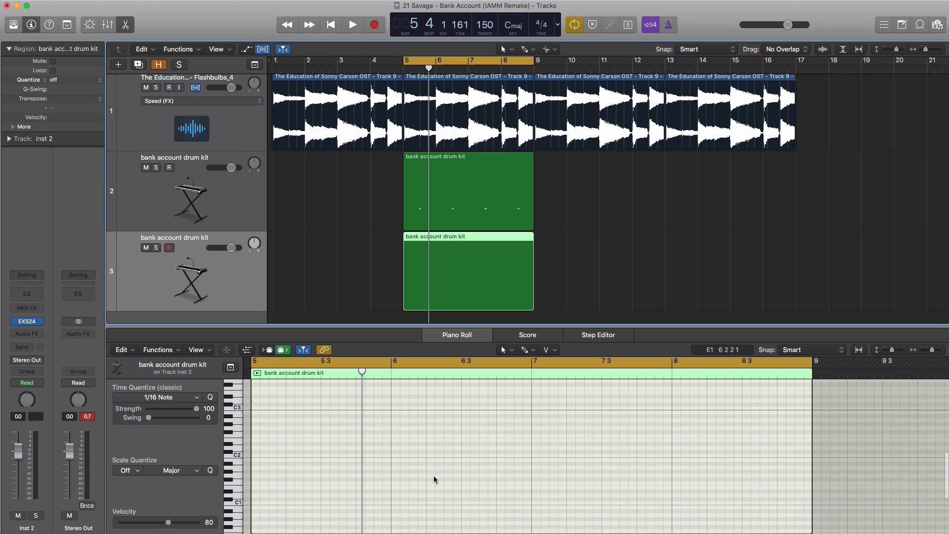
scroll(429, 472, down, 1)
click(255, 447)
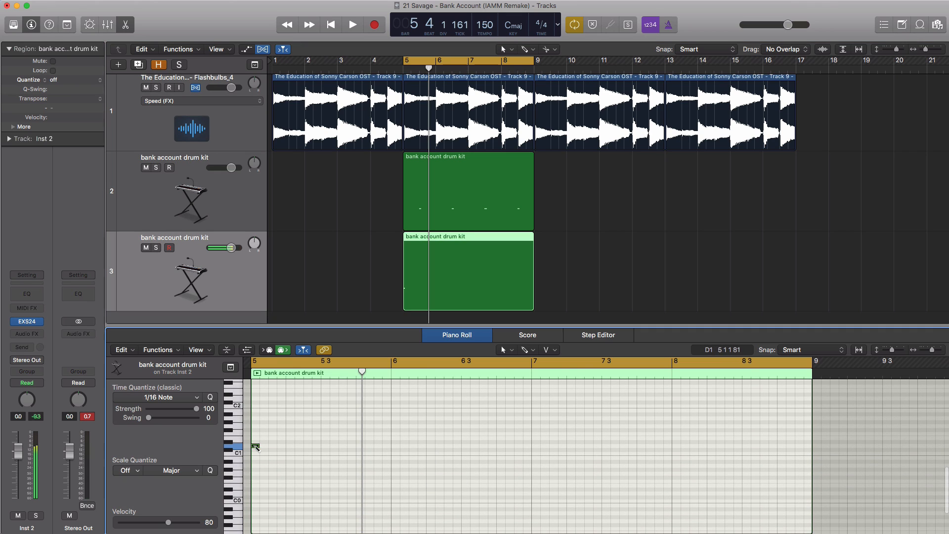
key(space)
key(space)
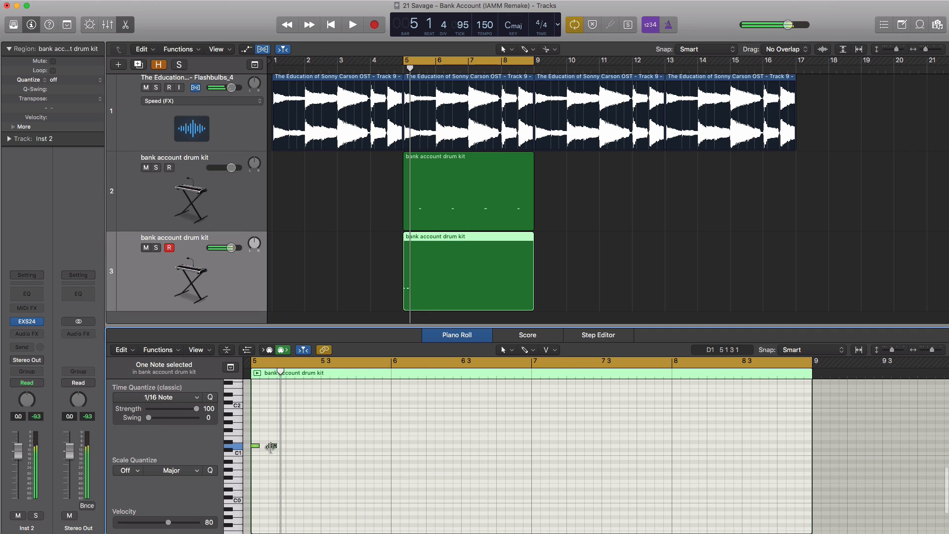
key(space)
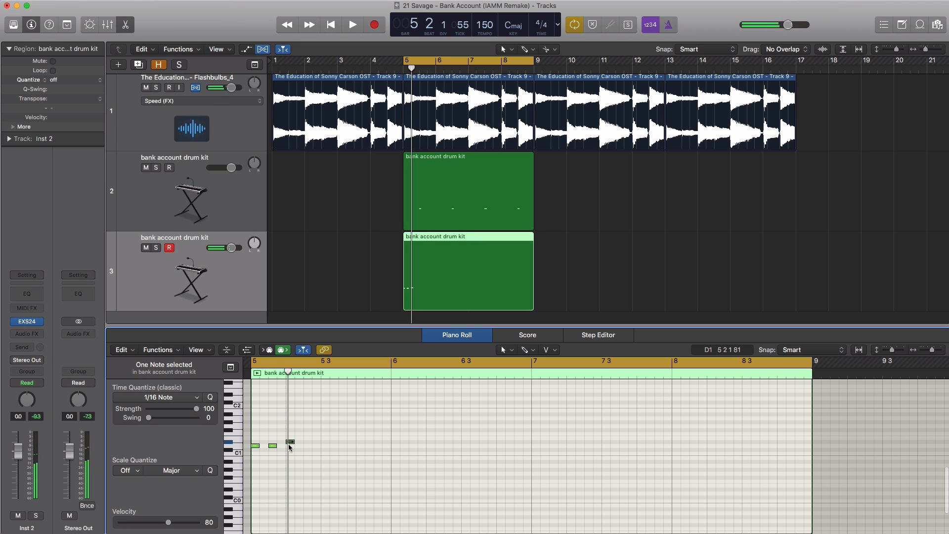
drag(289, 443, 290, 447)
key(space)
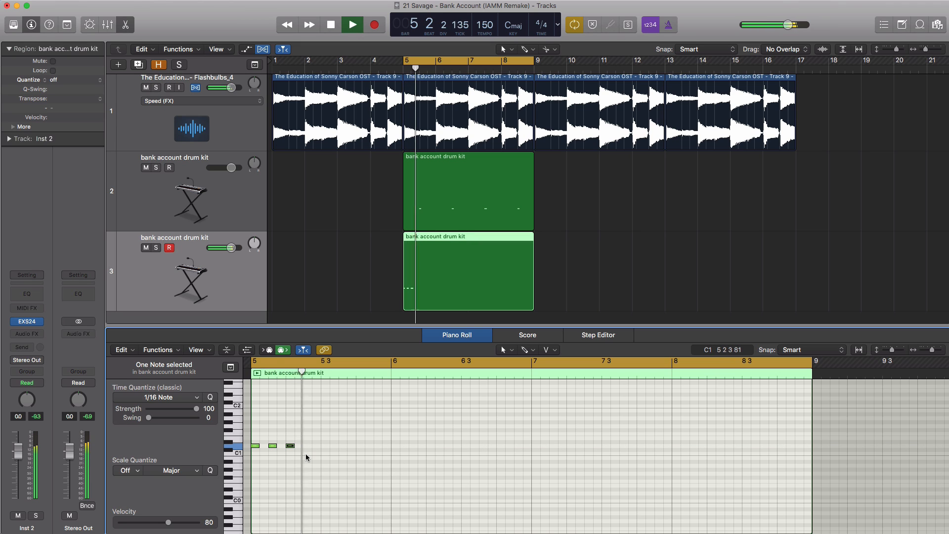
key(space)
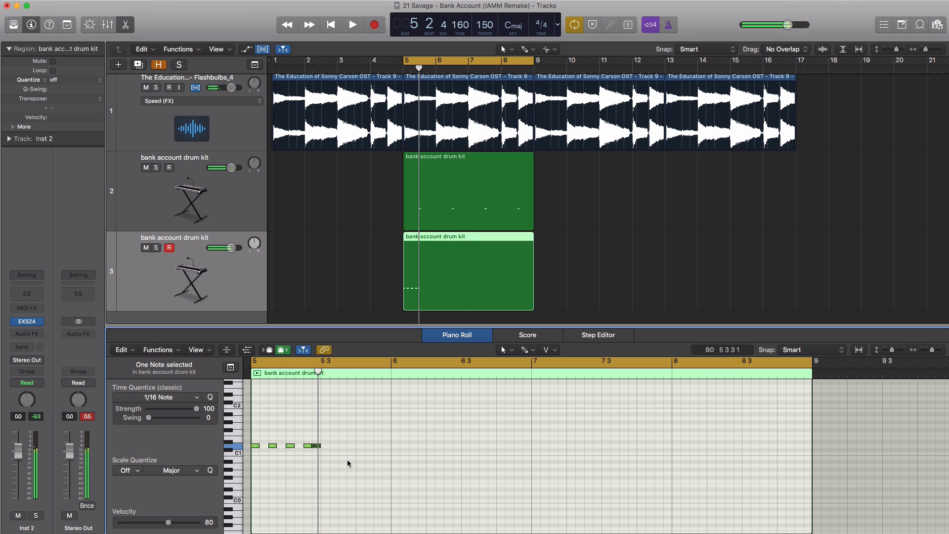
key(space)
key(space)
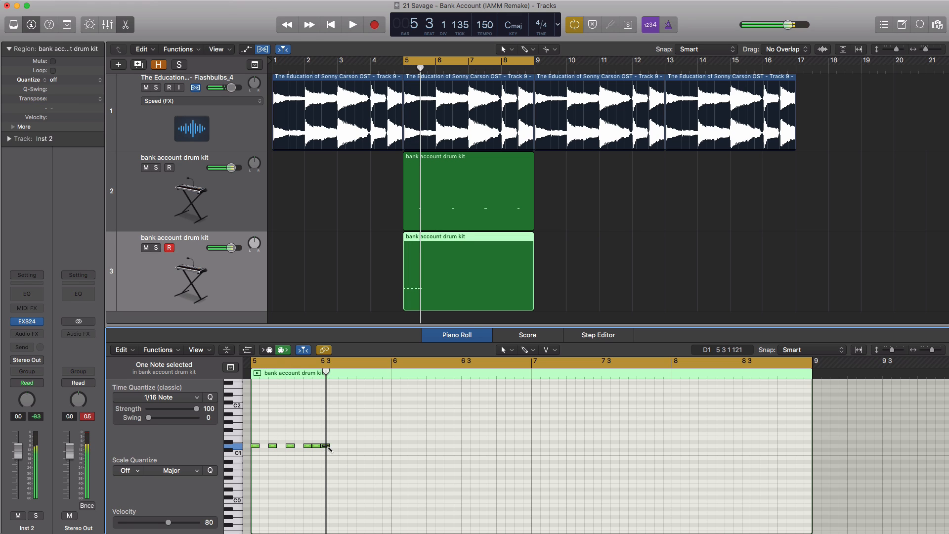
Complete bar 5 with D1 notes at 5 3 3, 5 4 1 and 5 4 3, and listen to the bar
key(space)
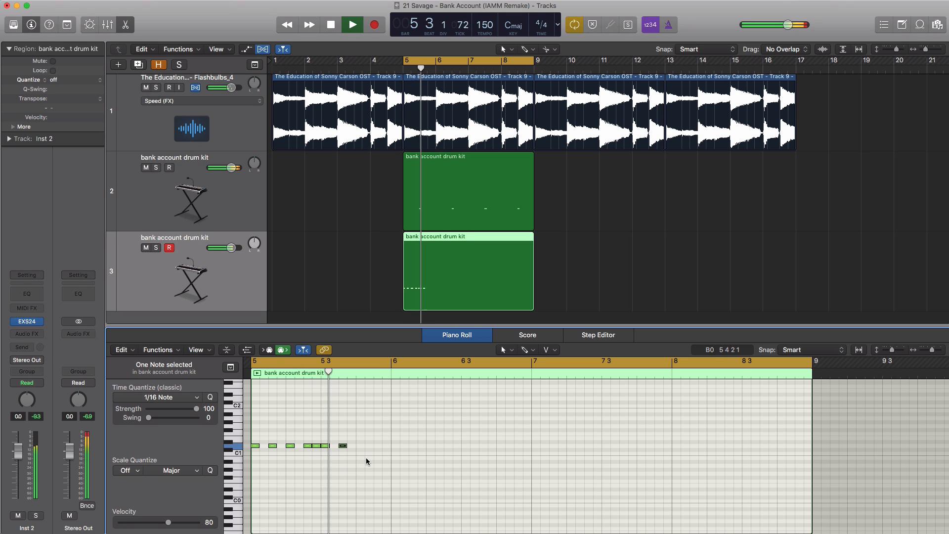
key(space)
key(space)
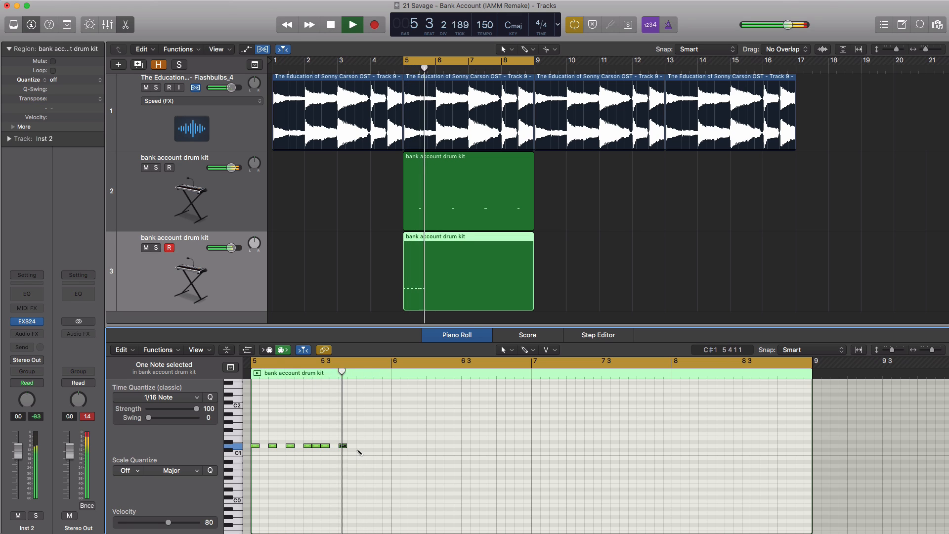
super+click(360, 446)
super+click(378, 447)
key(space)
key(space)
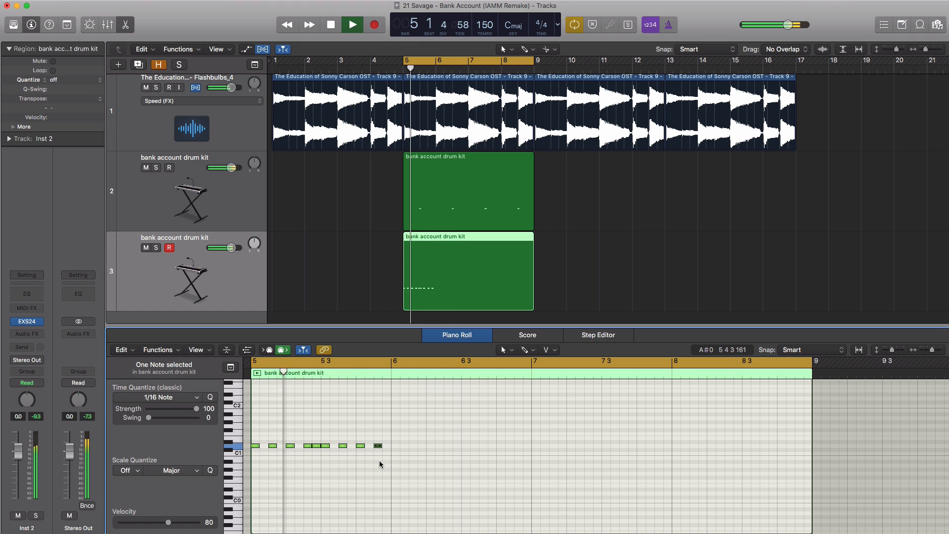
key(space)
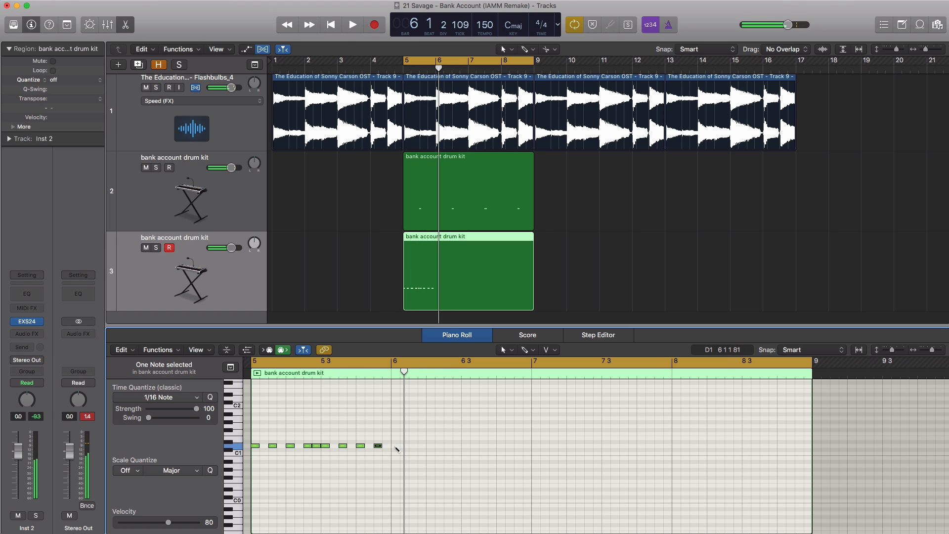
Place eighth-note D1 hits from 6 1 1 to 6 2 3 with an extra sixteenth at 6 1 4, auditioning along the way
super+click(395, 446)
key(space)
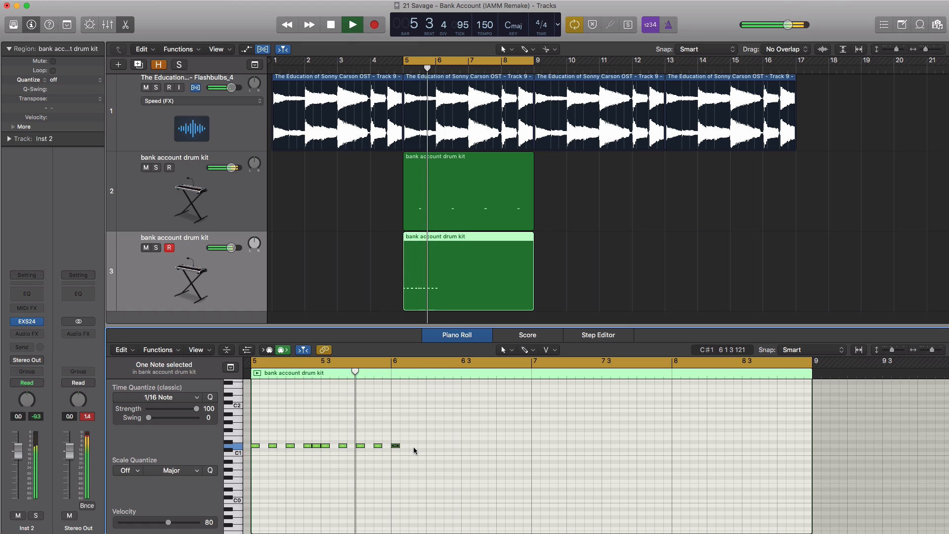
key(space)
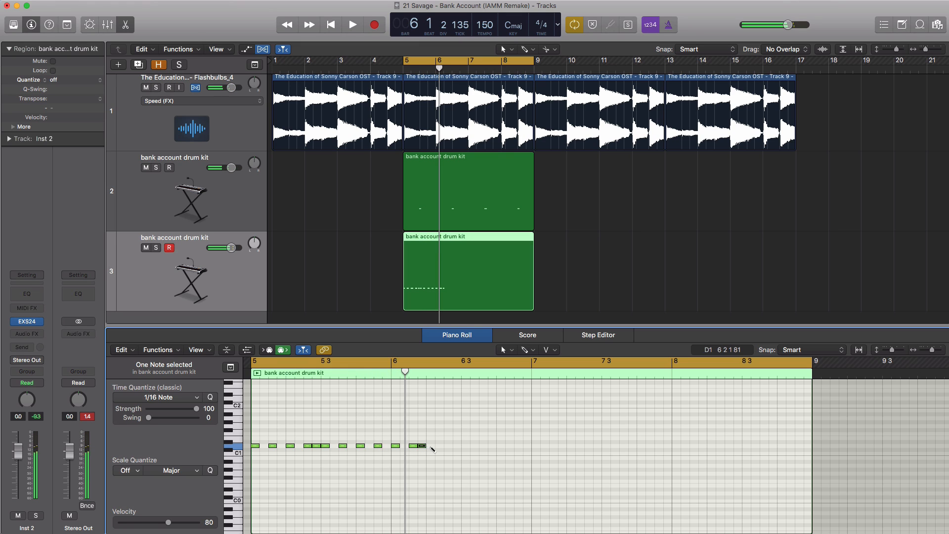
key(space)
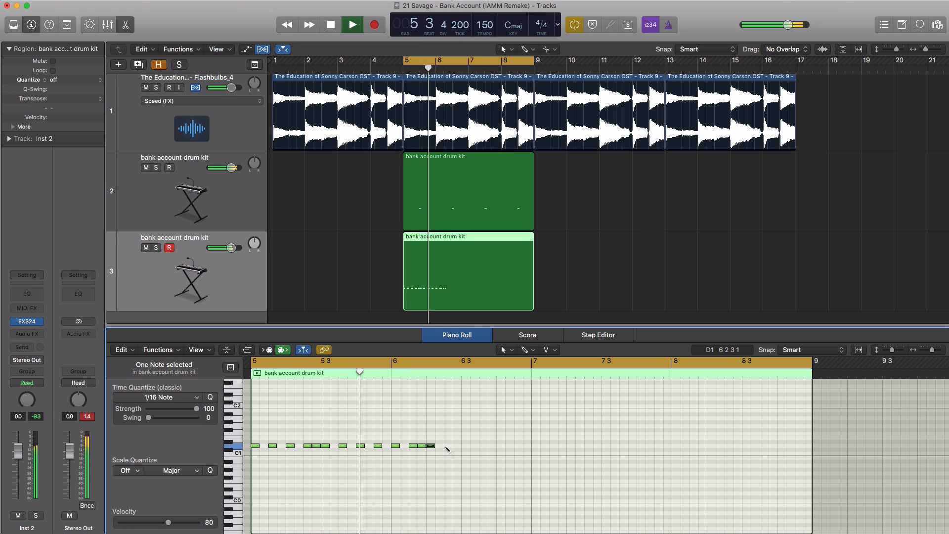
super+click(448, 445)
key(space)
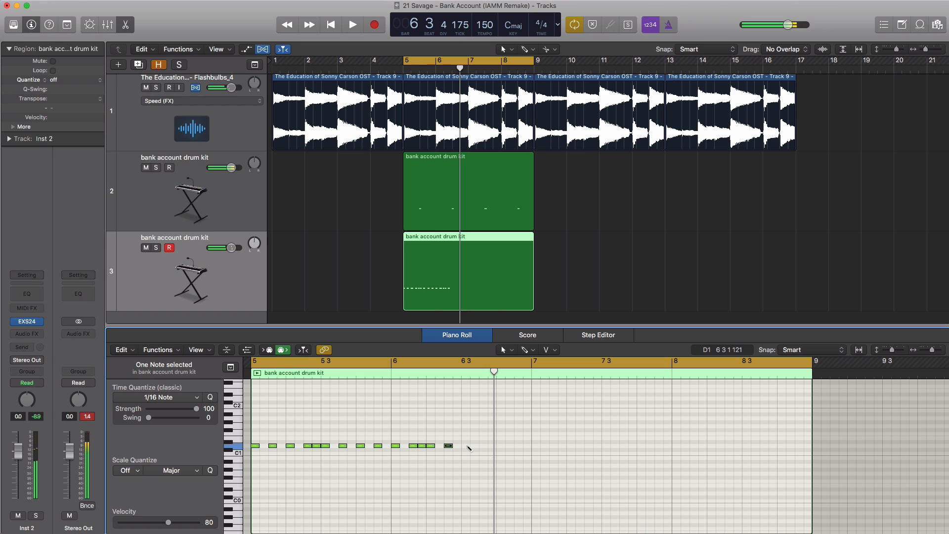
Continue the D1 eighth notes from 6 3 1 to 6 4 3, adding an extra sixteenth at 6 4 2
key(space)
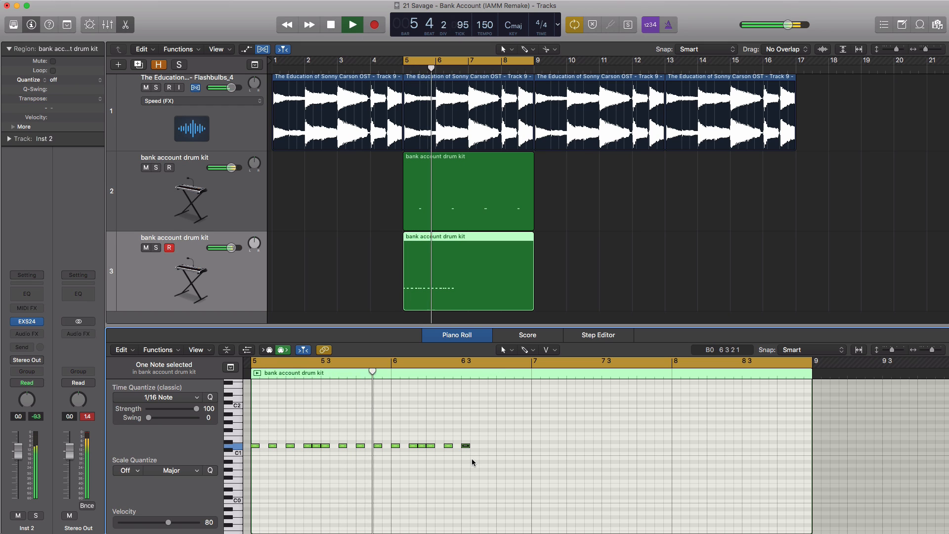
super+click(484, 446)
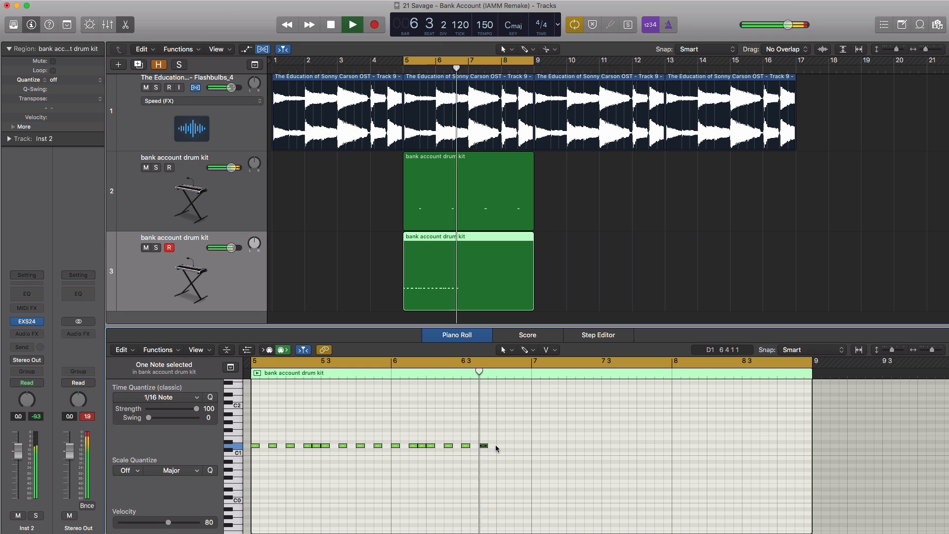
key(space)
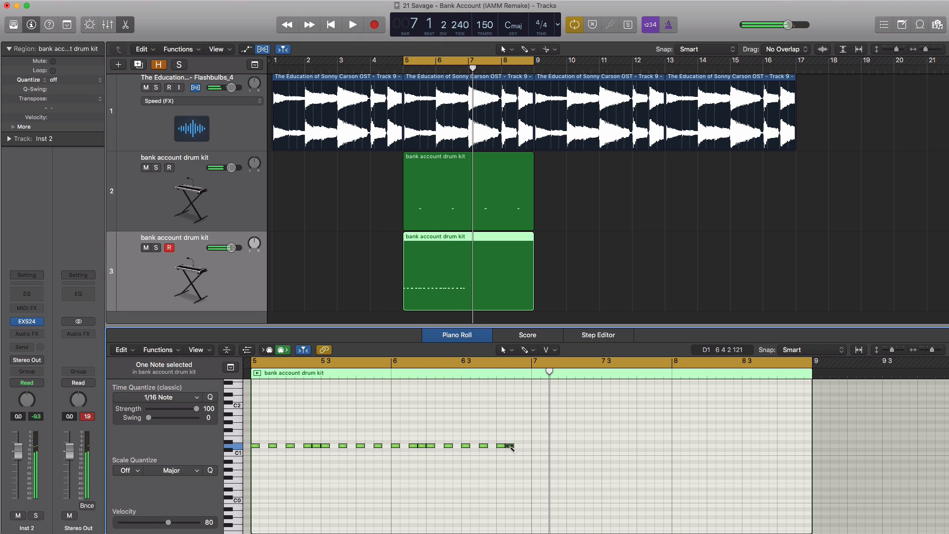
key(space)
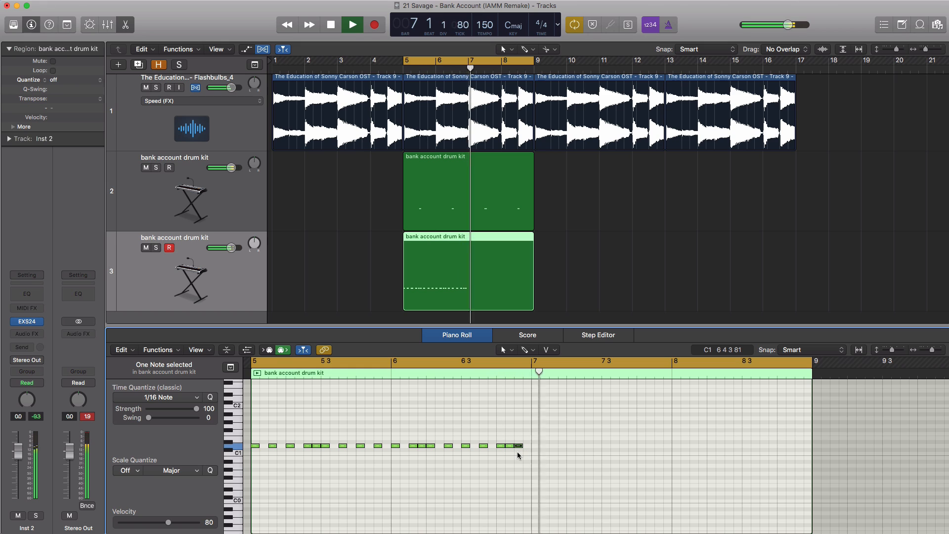
Add a sixteenth D1 note at 6 3 2, remove the one at 6 4 2, and listen to the corrected bar
key(space)
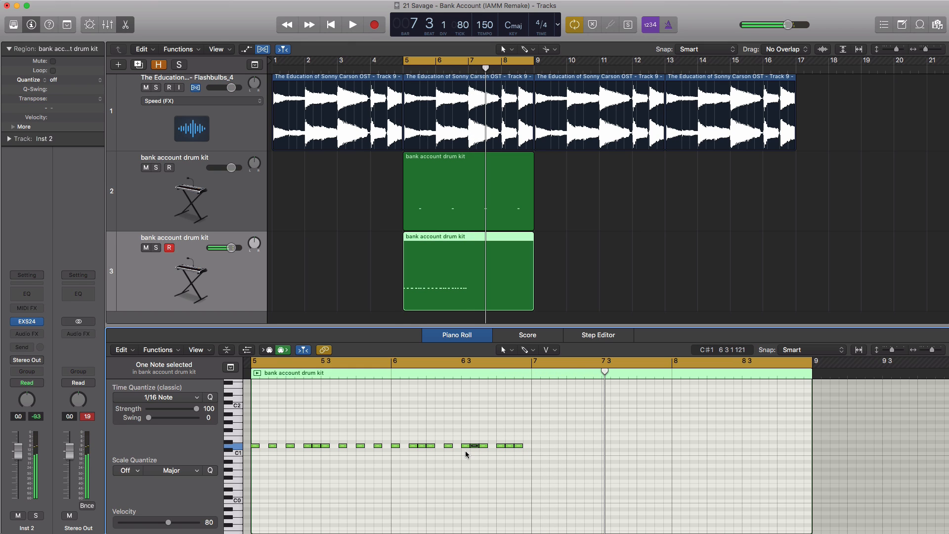
key(space)
click(510, 446)
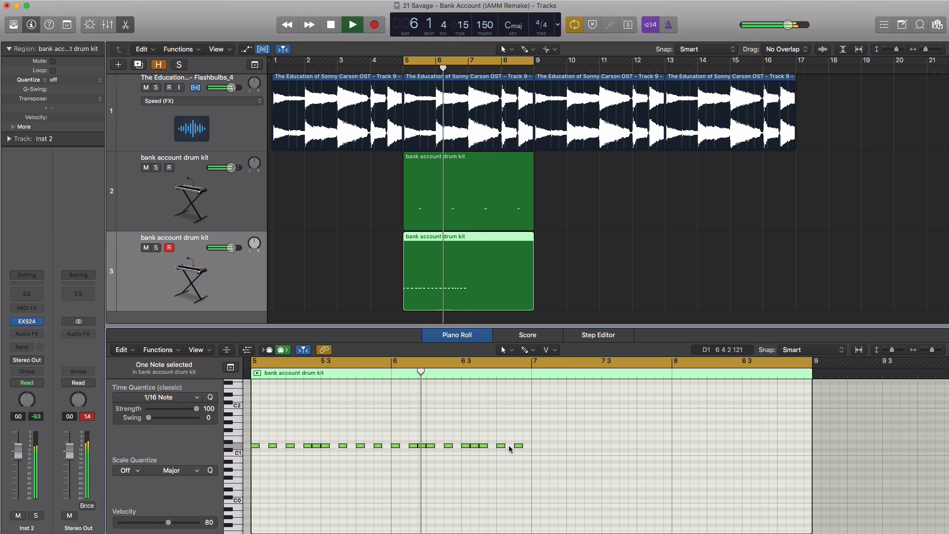
key(space)
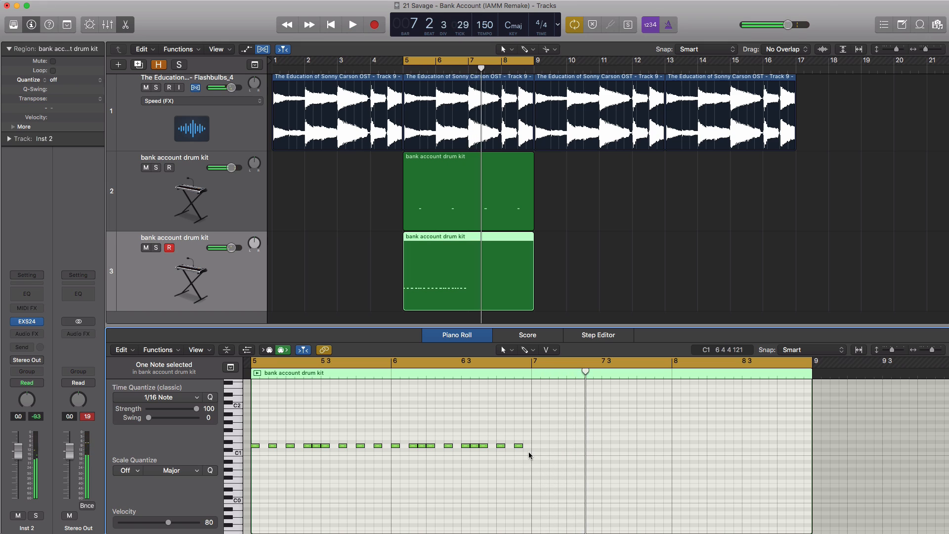
key(space)
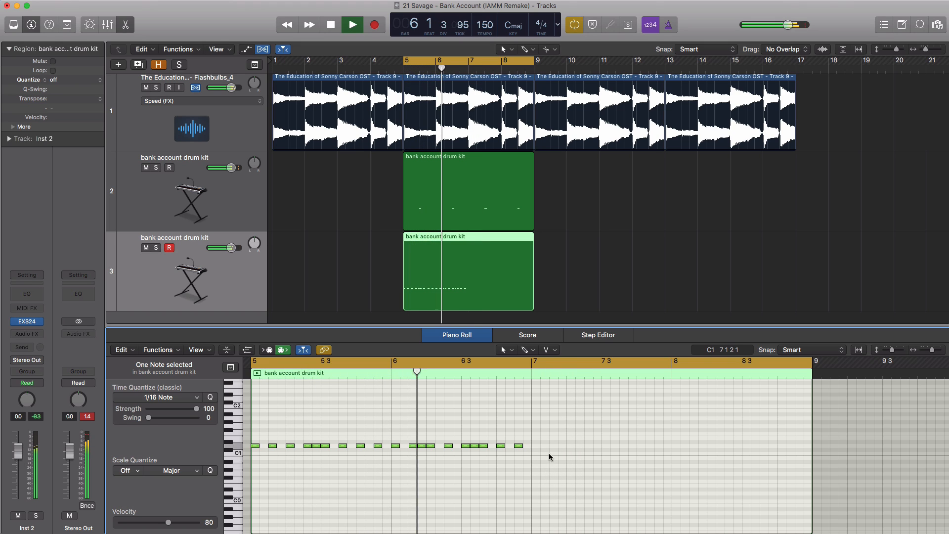
key(space)
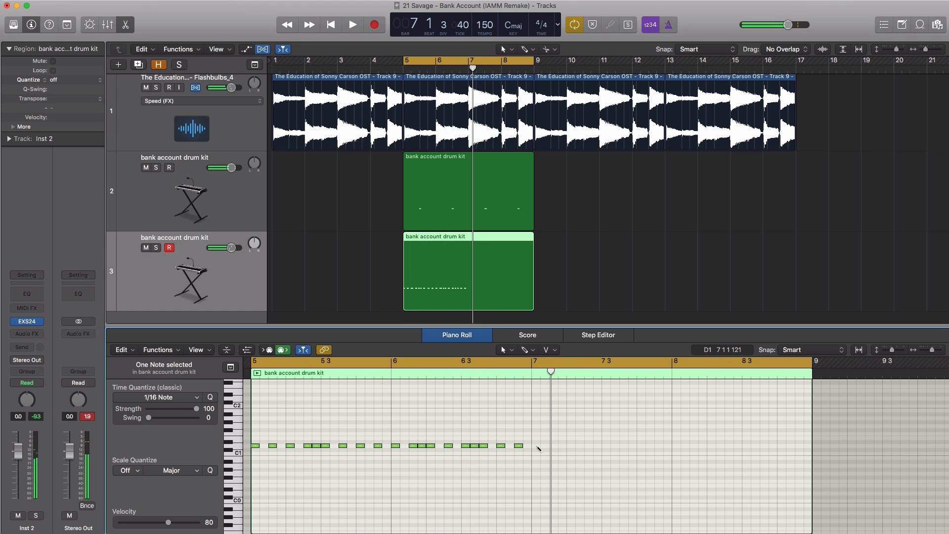
Set the cycle to bars 7 to 9 and fill bar 7 with D1 eighth notes plus an extra sixteenth at 7 2 2
drag(540, 358, 811, 380)
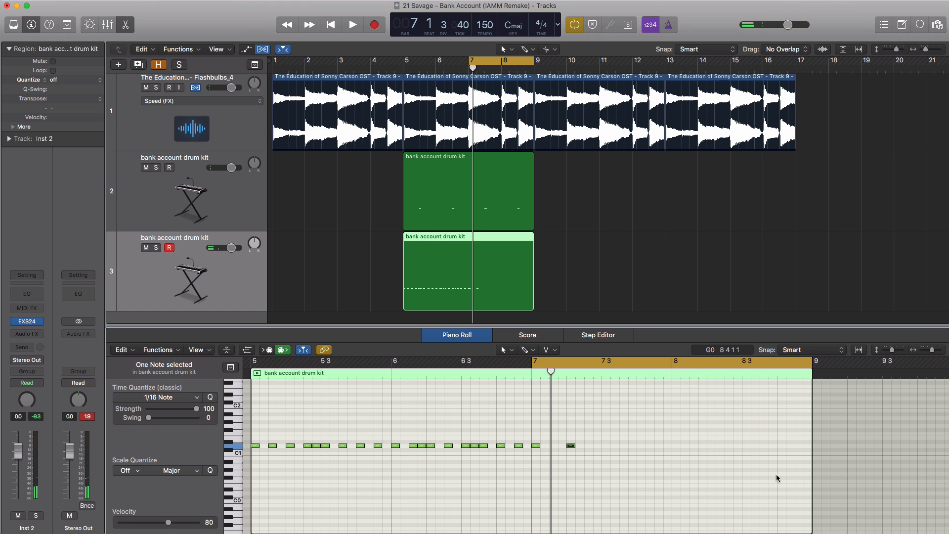
key(space)
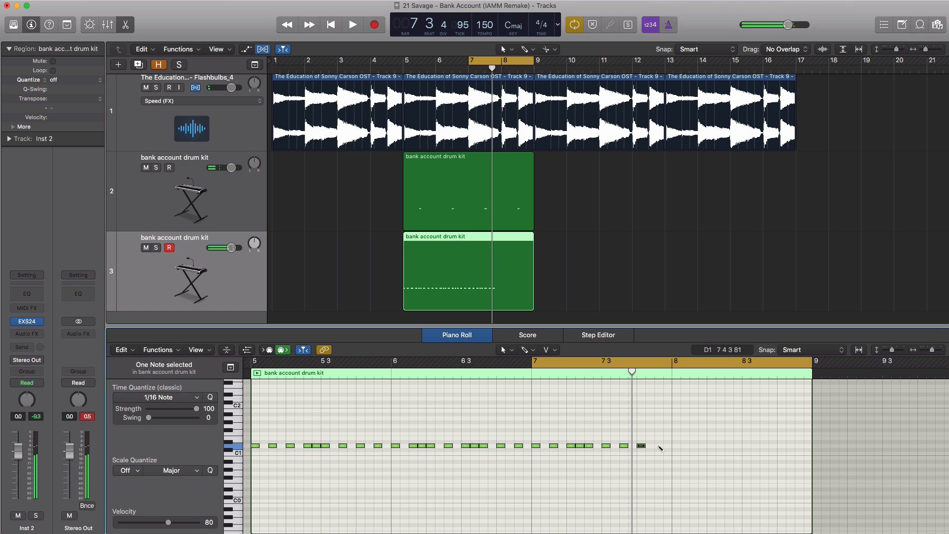
click(659, 445)
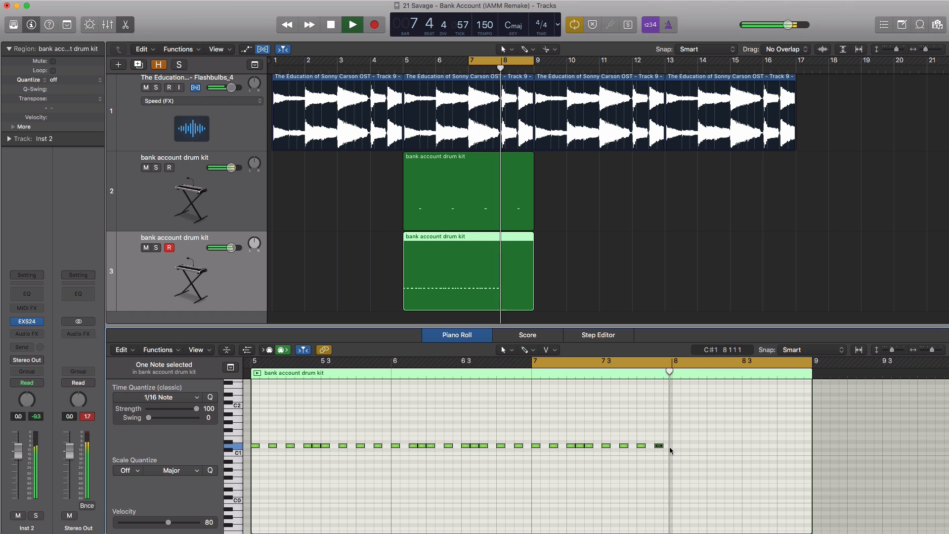
Fill bar 8 with D1 eighth notes plus extra sixteenths at 8 1 2, 8 3 4, 8 4 2 and 8 4 4, auditioning along the way
key(space)
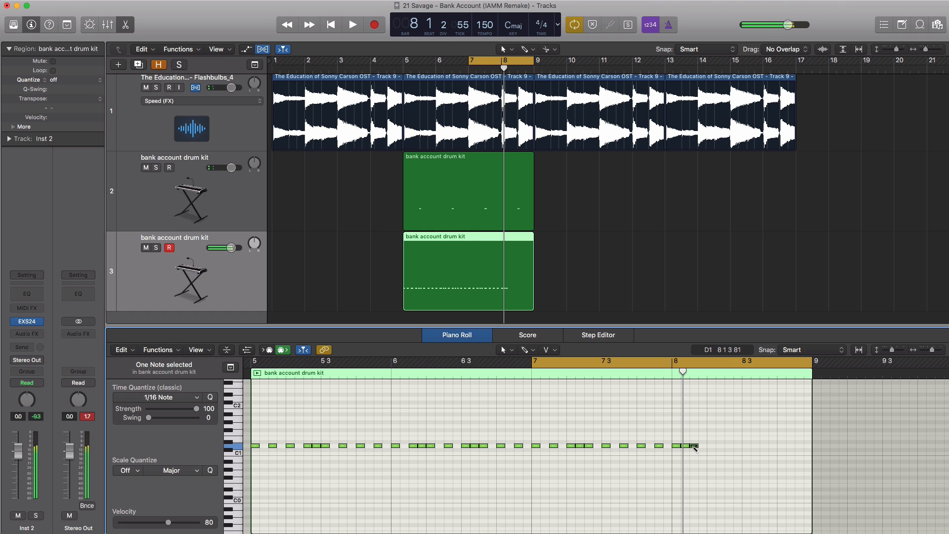
key(space)
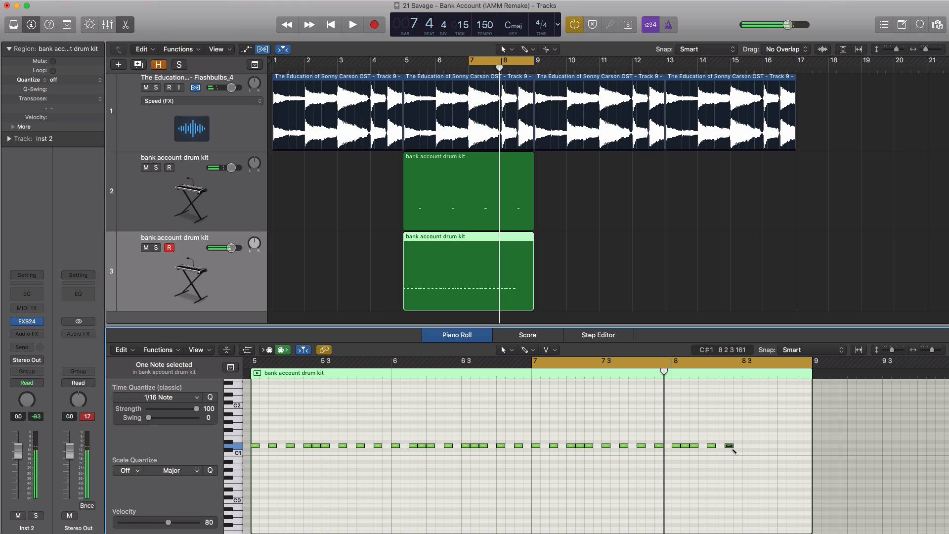
key(space)
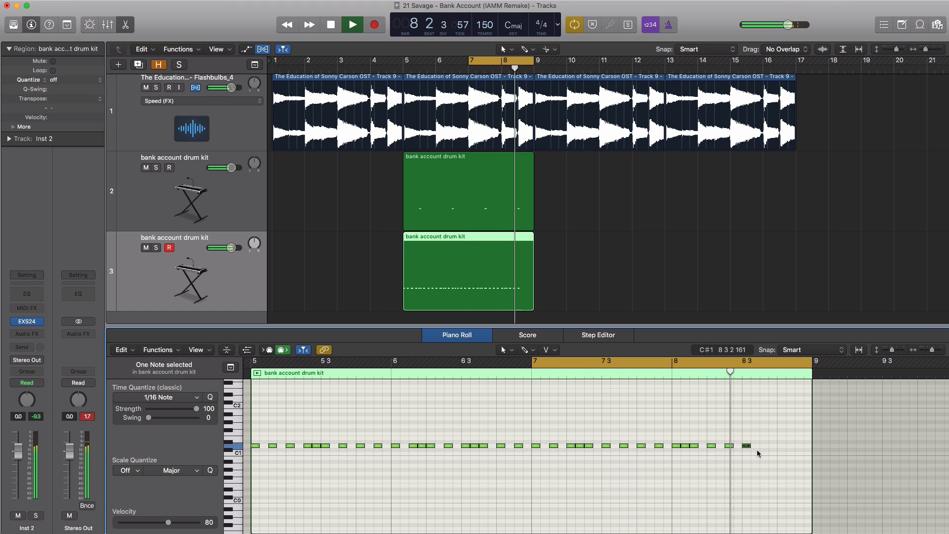
key(space)
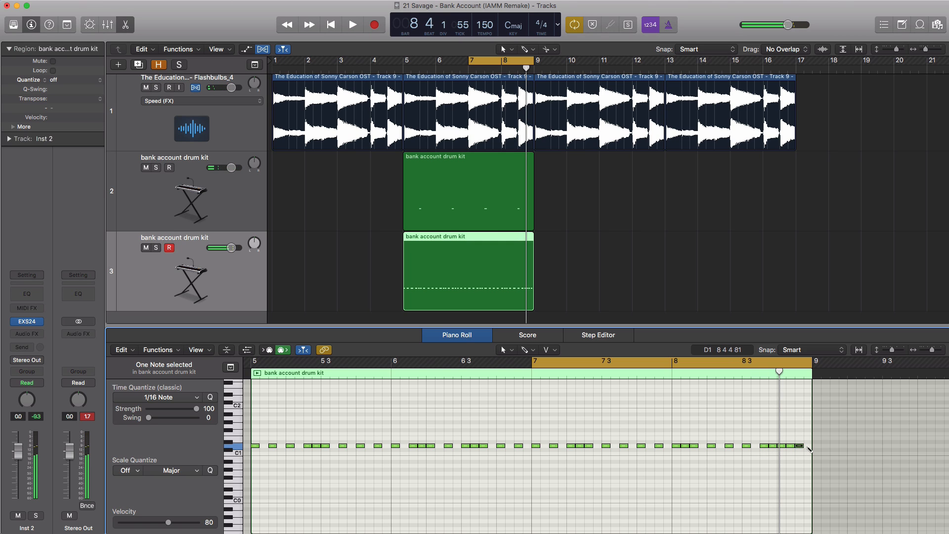
key(space)
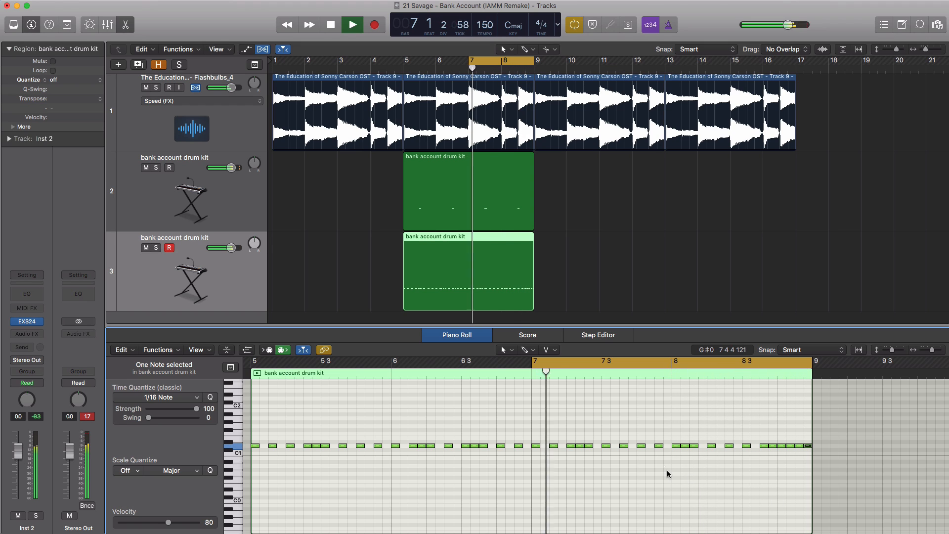
key(space)
Set the cycle to bars 5 to 9 and lower track 3's volume to -0.6 dB during playback
drag(404, 68, 534, 69)
click(578, 231)
key(space)
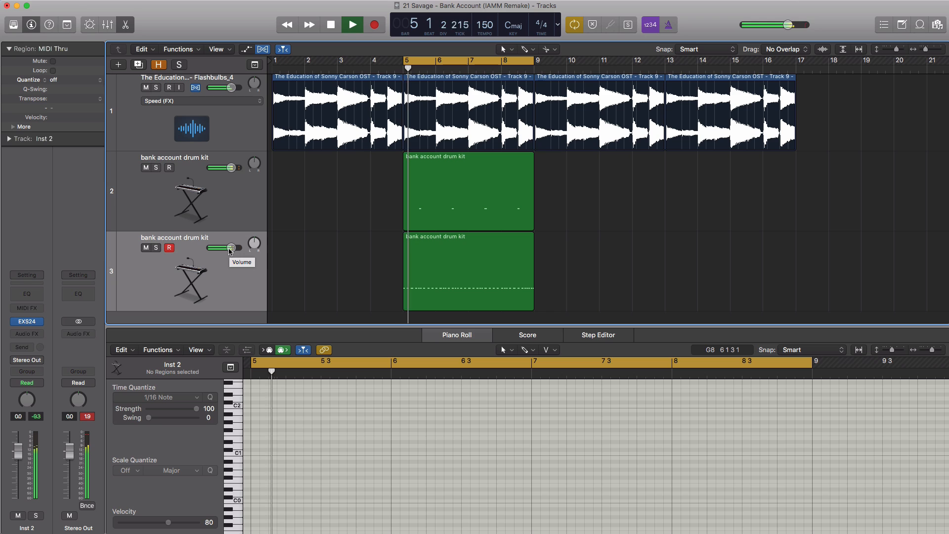
drag(230, 251, 229, 251)
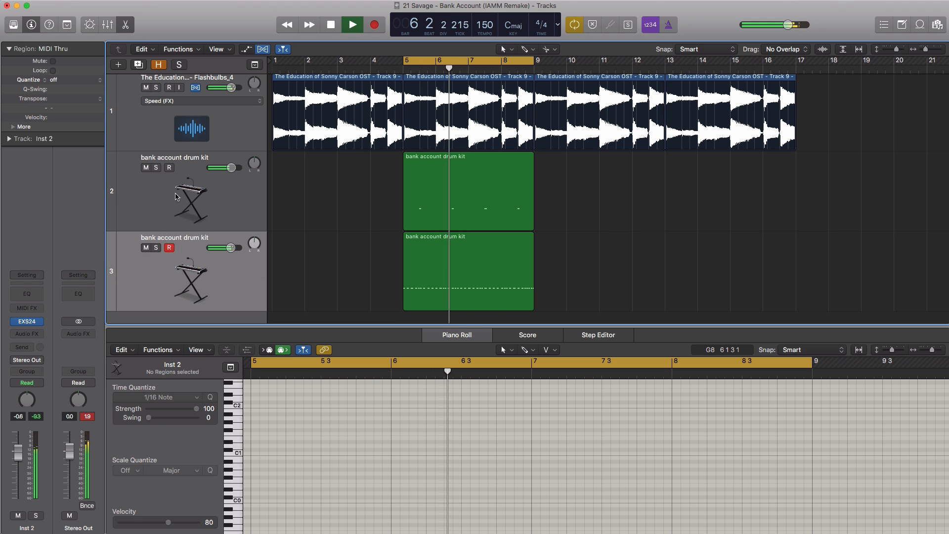
key(space)
Add a duplicate drum kit track below track 3 and create an empty region on it from bar 5 to bar 9
click(138, 66)
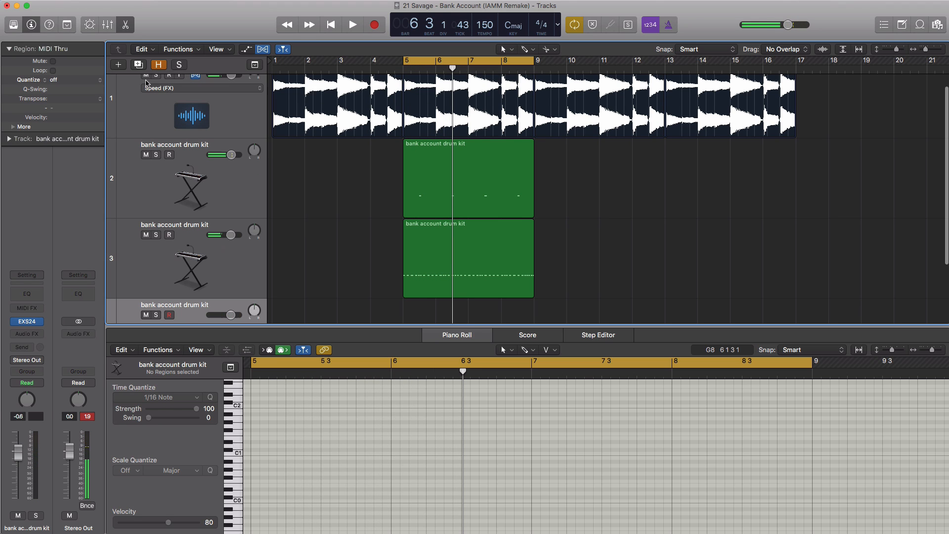
scroll(435, 295, down, 3)
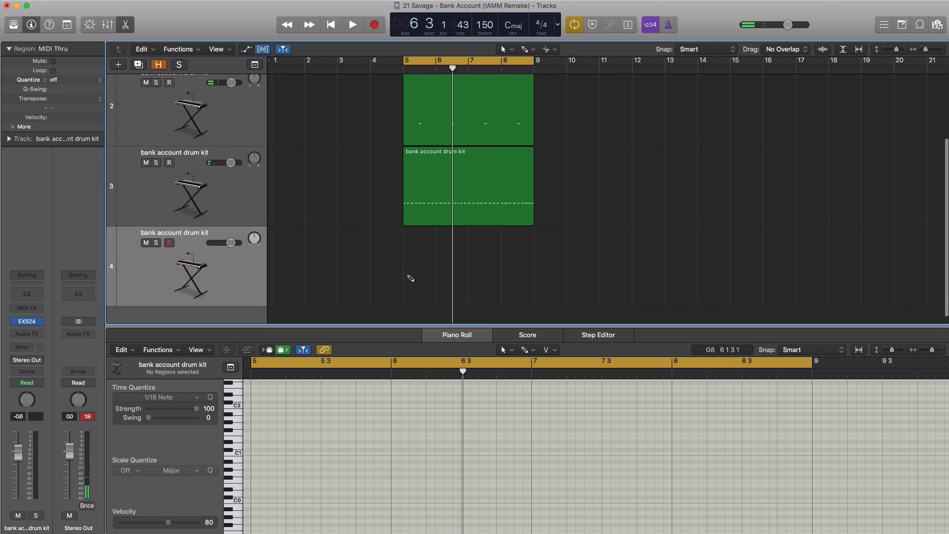
super+click(430, 282)
drag(437, 280, 534, 282)
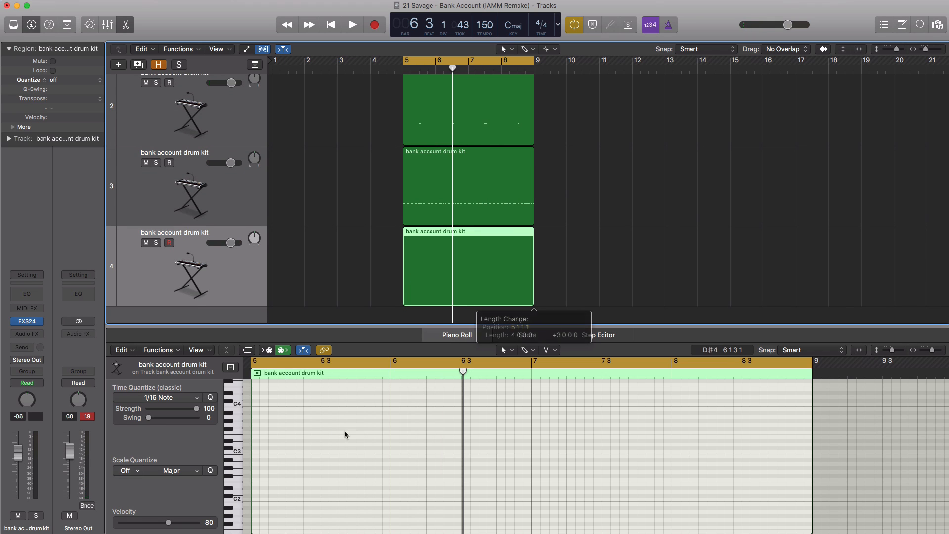
Place C1 notes at 5 1 1, 5 4 3 and 6 2 1 in the track 4 region, auditioning between placements
scroll(357, 441, down, 3)
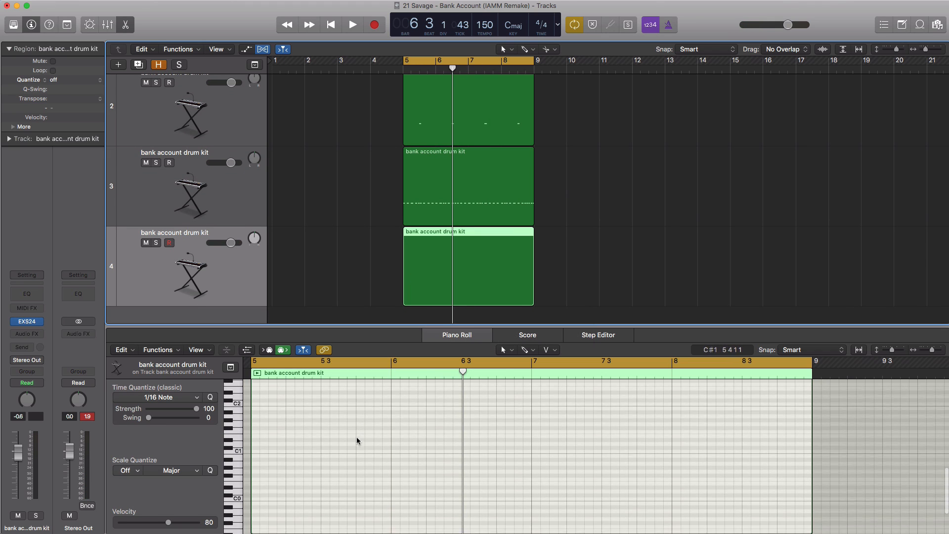
click(255, 444)
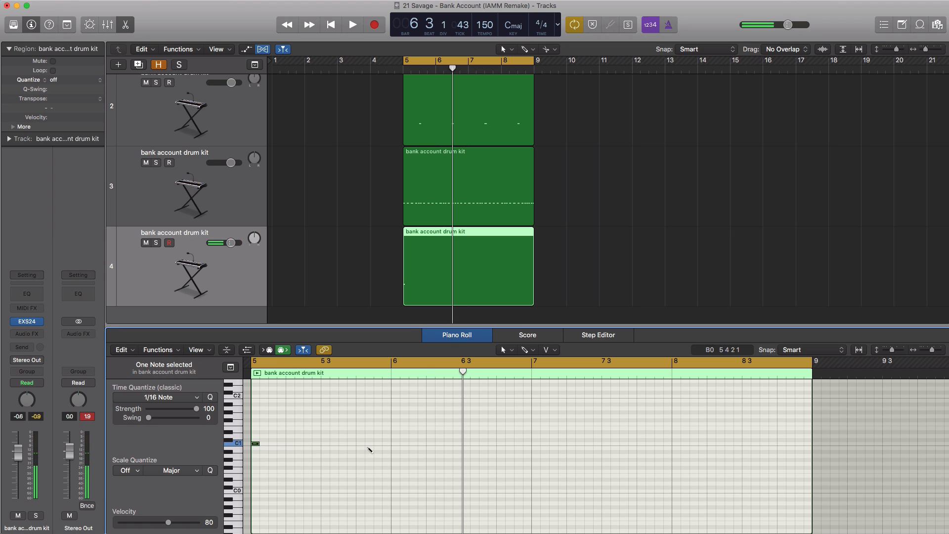
key(space)
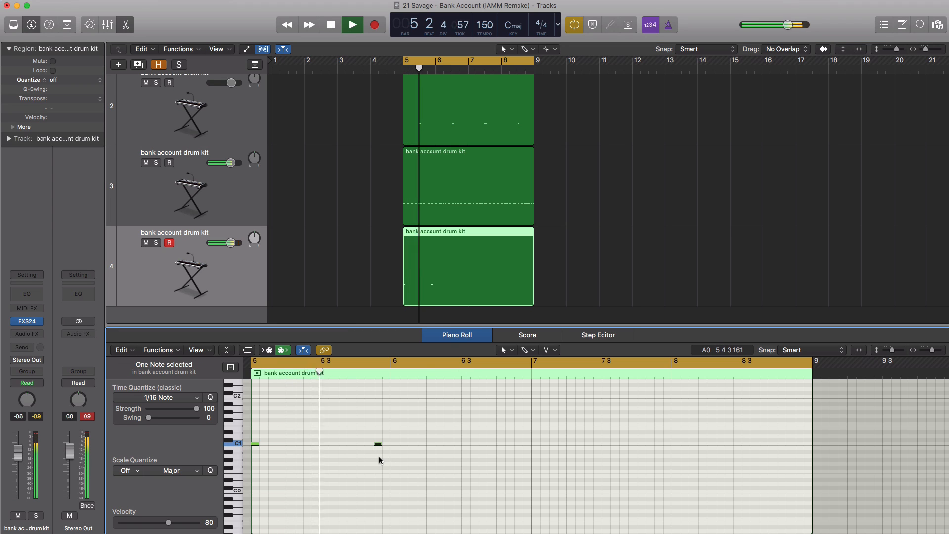
key(space)
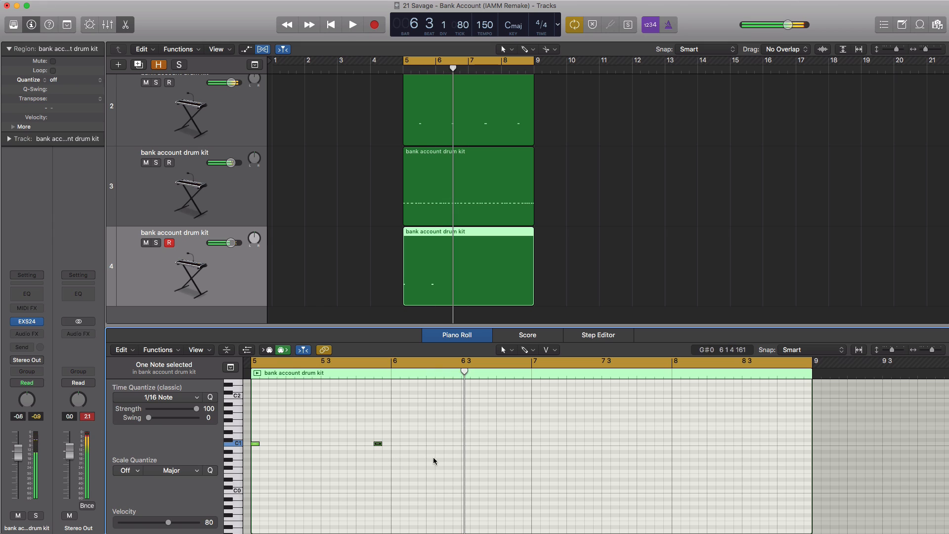
key(space)
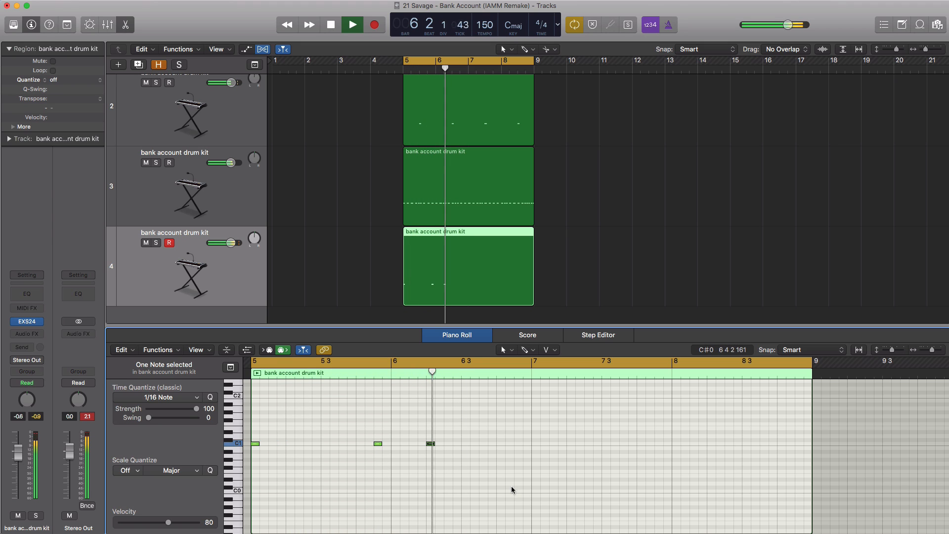
key(space)
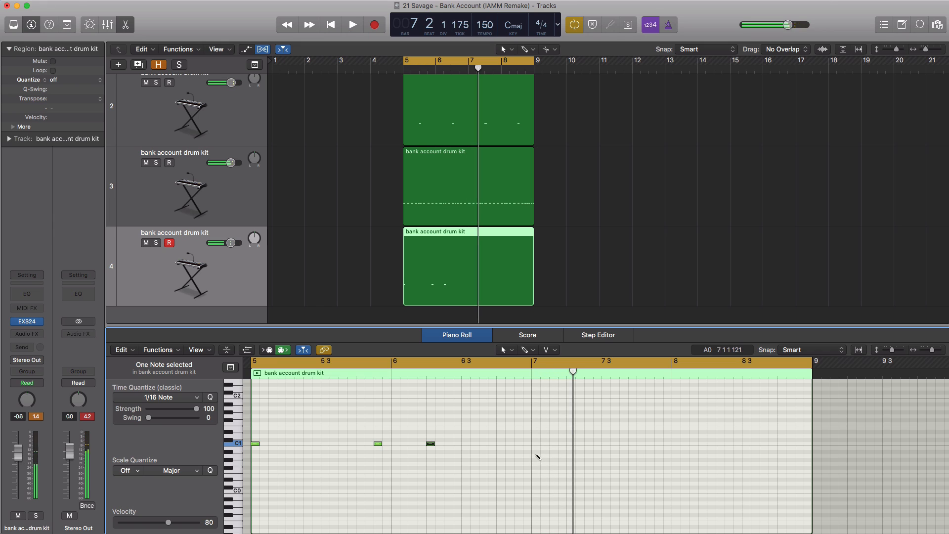
Add an A#0 note at 7 1 1 and B0 notes at 7 4 3, 8 1 3 and 8 2 1, auditioning along the way
key(space)
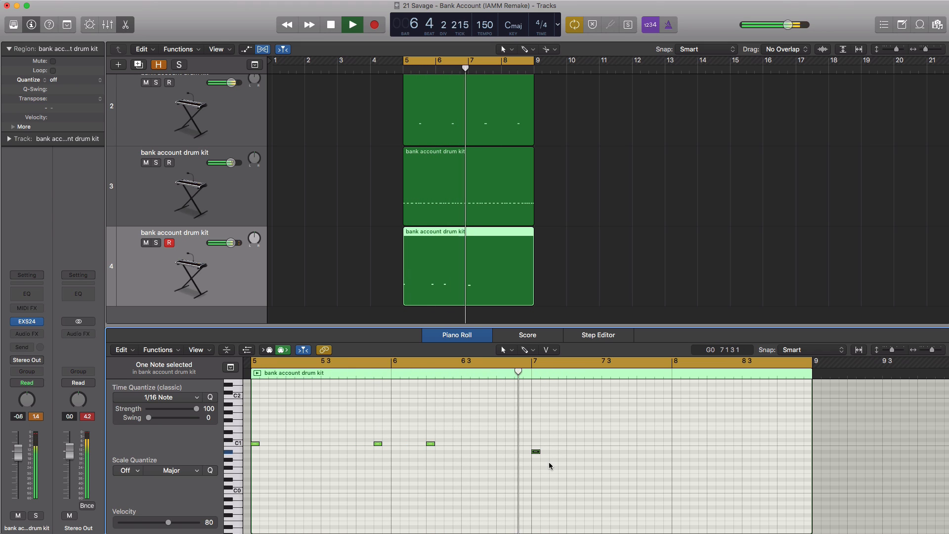
key(space)
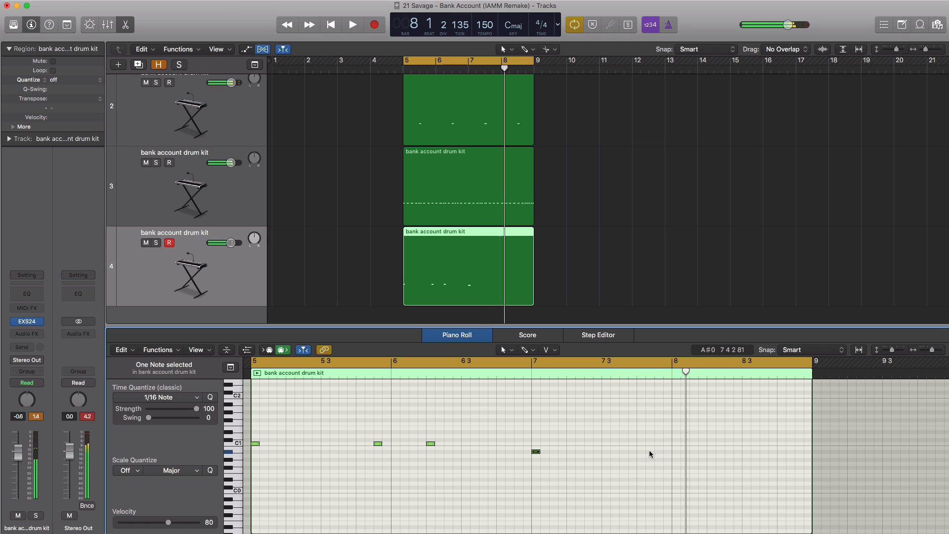
click(659, 447)
key(space)
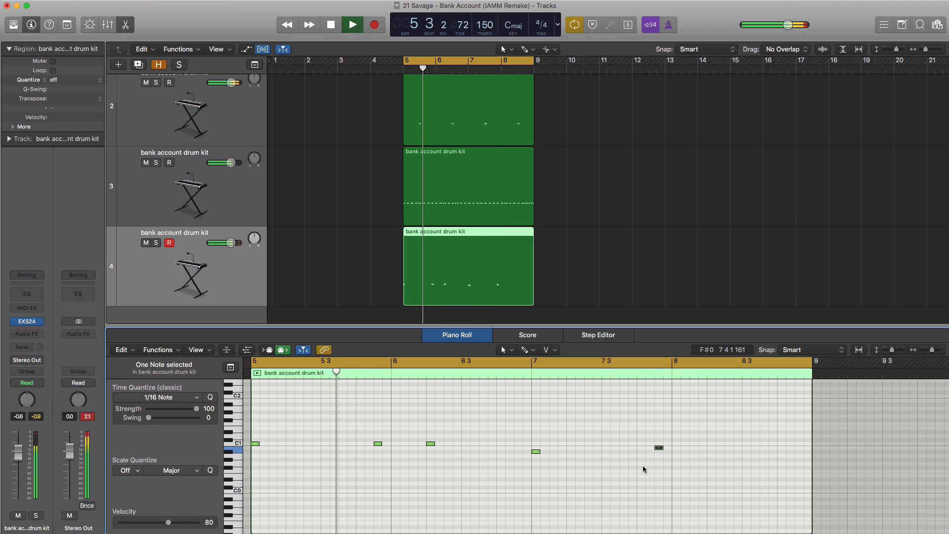
click(692, 447)
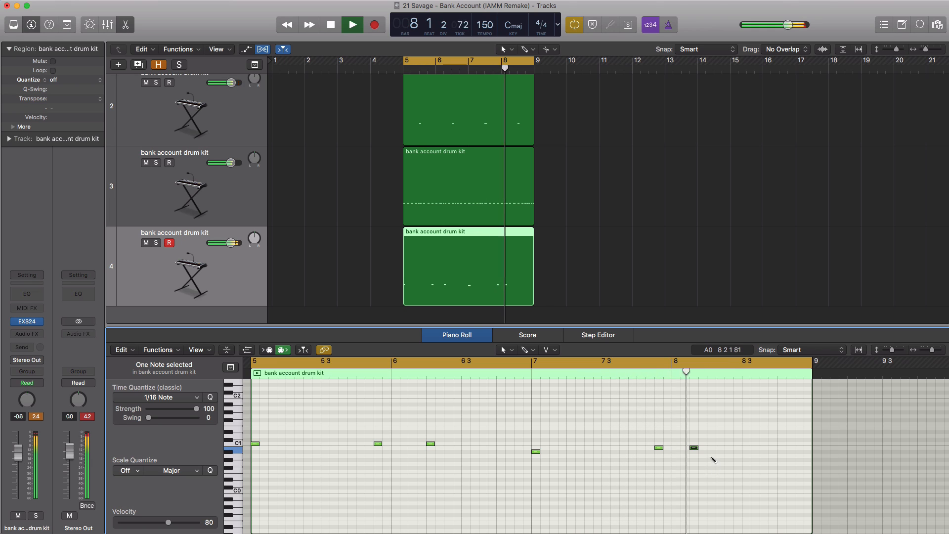
click(711, 447)
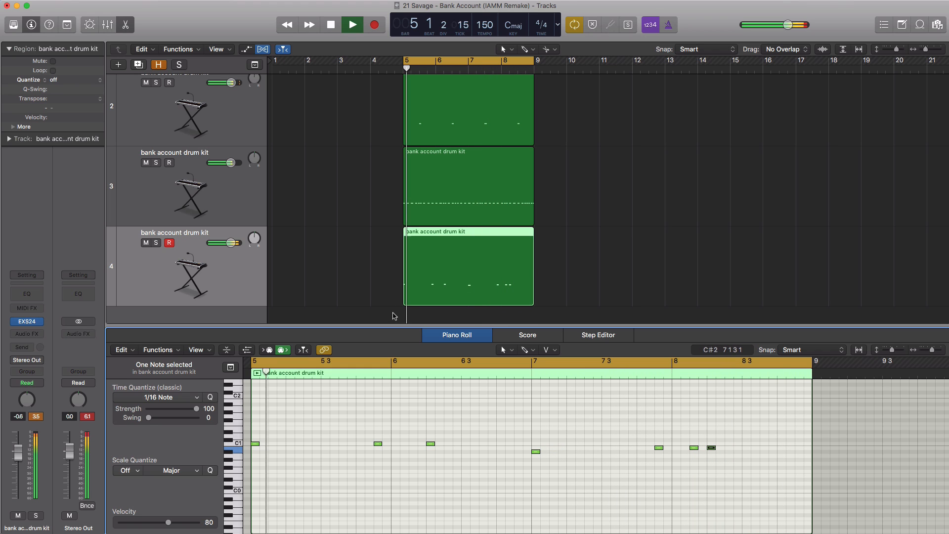
Lower track 4's volume to -1.4 dB and track 2's to -0.3 dB, and stop playback
drag(230, 243, 223, 241)
drag(230, 82, 231, 83)
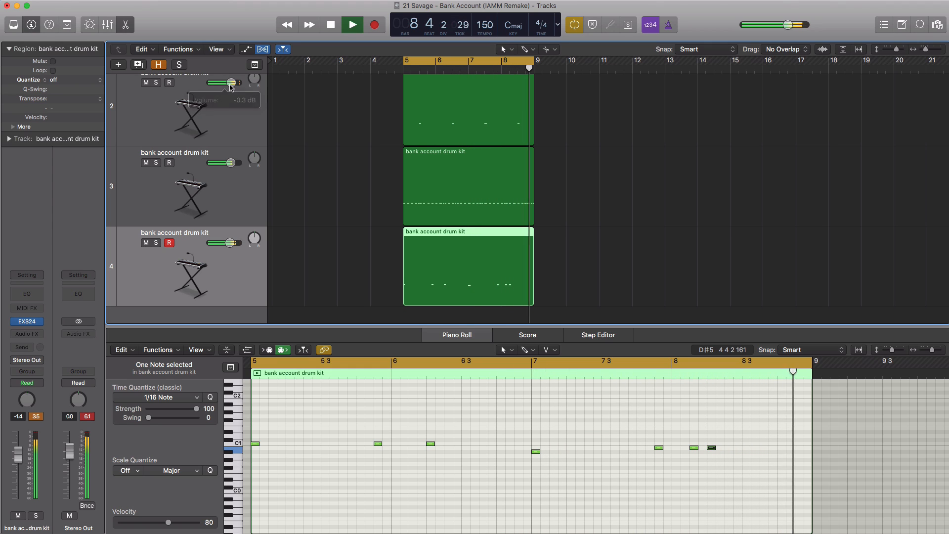
key(space)
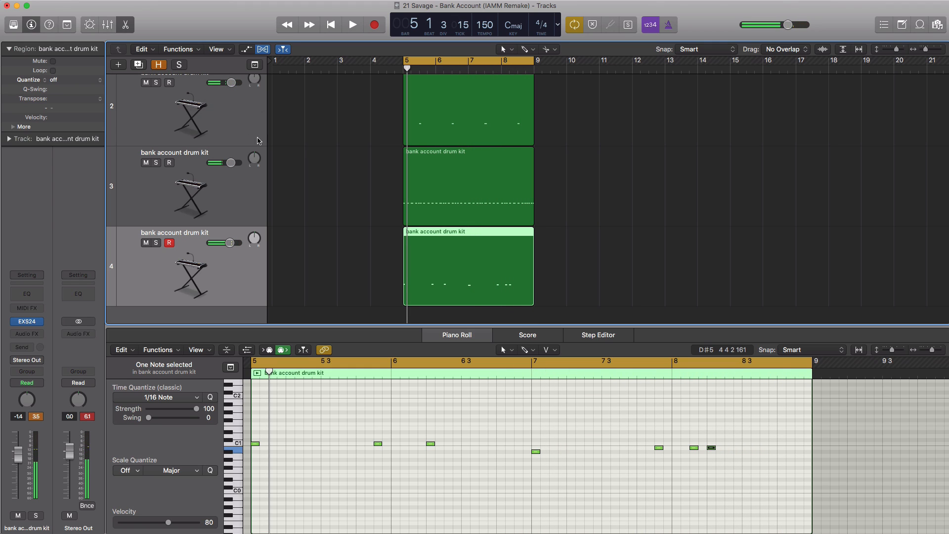
Copy the three drum regions to bars 9 to 13, and the last two bars of their pattern to bars 3 to 5
key(x)
key(x)
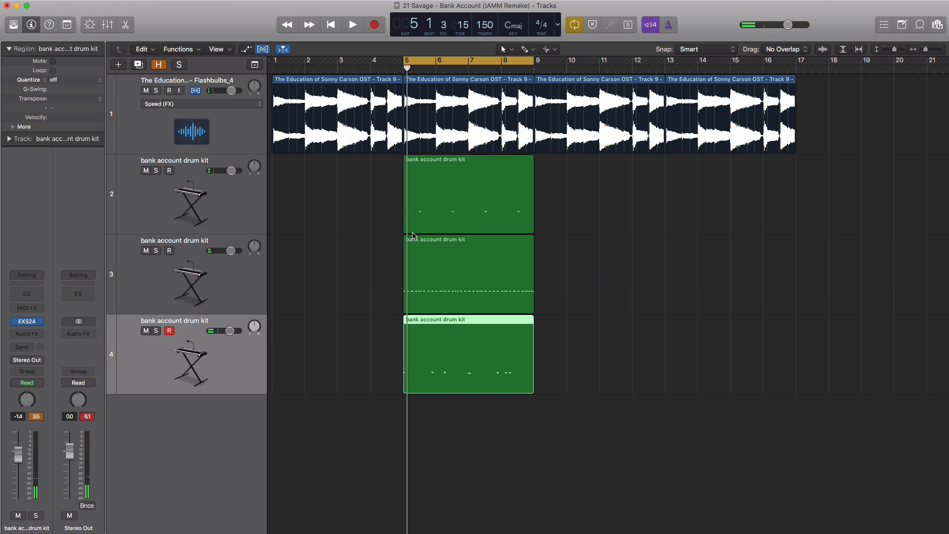
scroll(413, 236, down, 3)
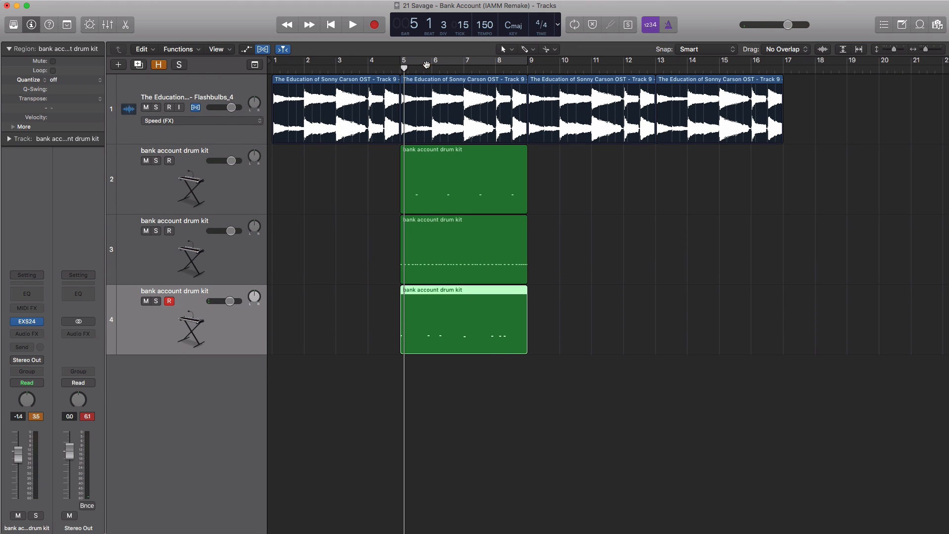
drag(480, 376, 337, 188)
drag(614, 393, 604, 208)
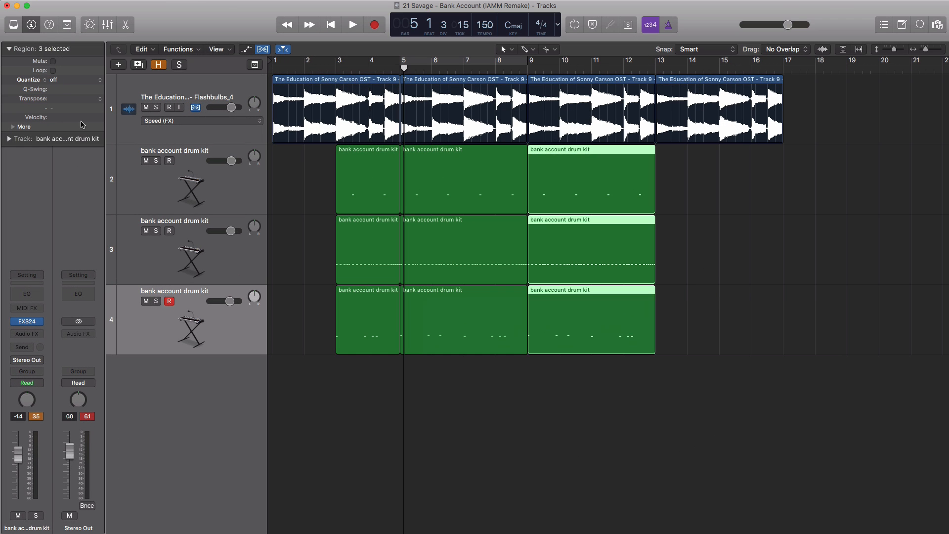
Create a software instrument track, load Nexus 2 on it, and choose the Plucked preset PL BellStrings
click(118, 65)
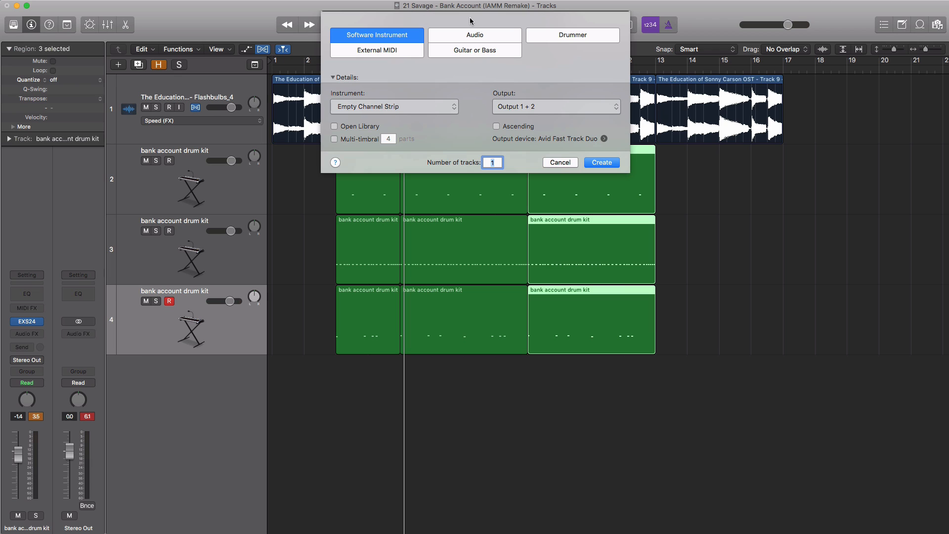
click(604, 162)
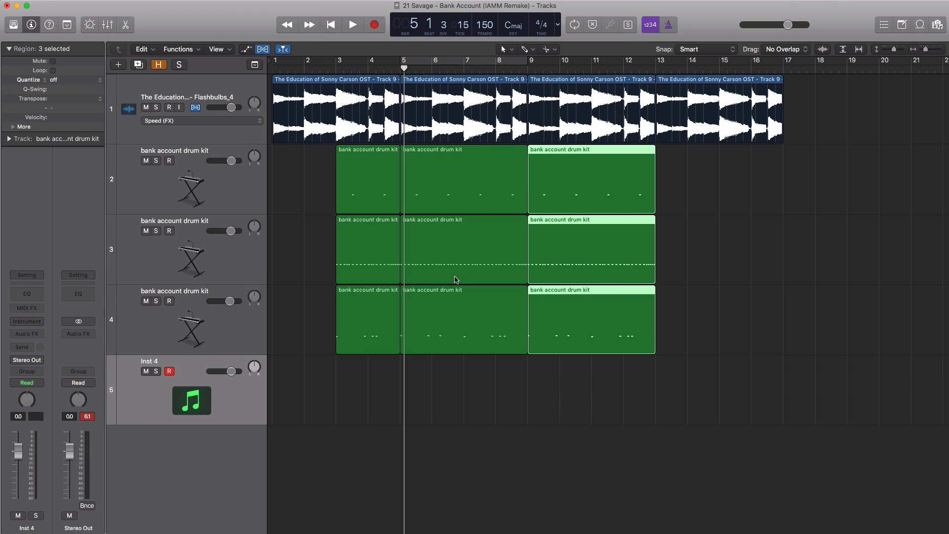
click(39, 326)
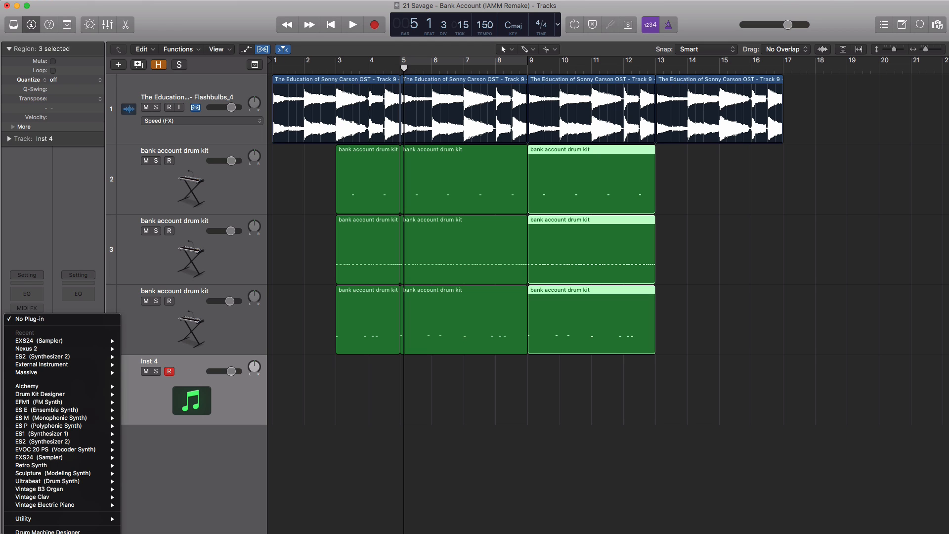
key(Escape)
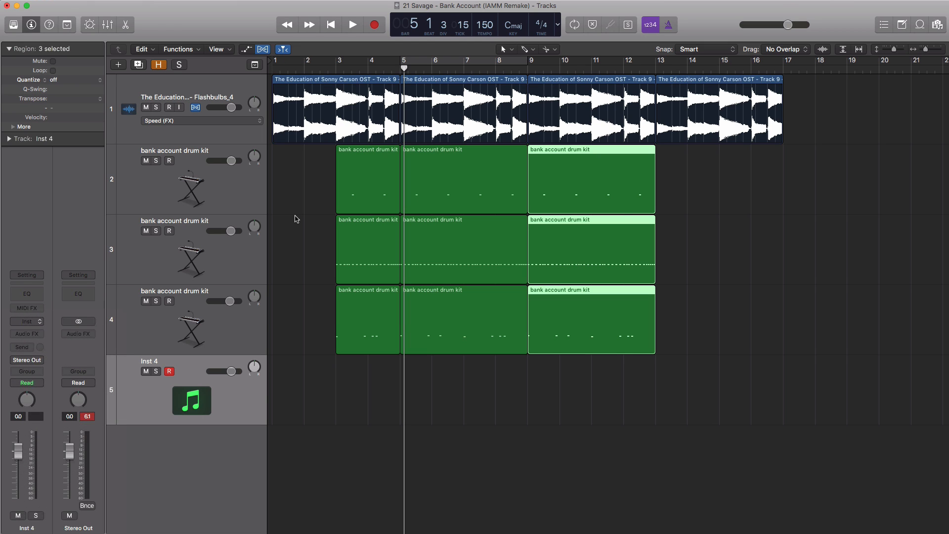
drag(280, 43, 523, 113)
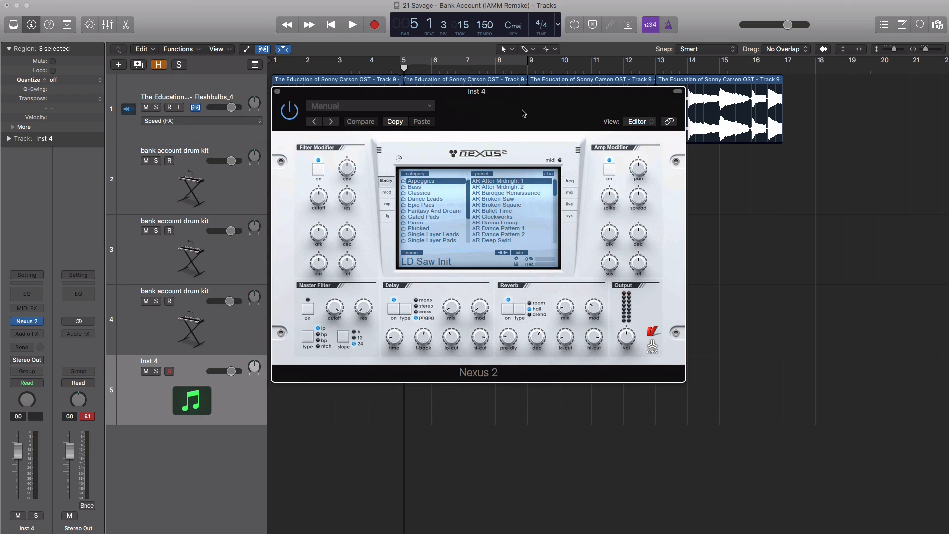
click(419, 228)
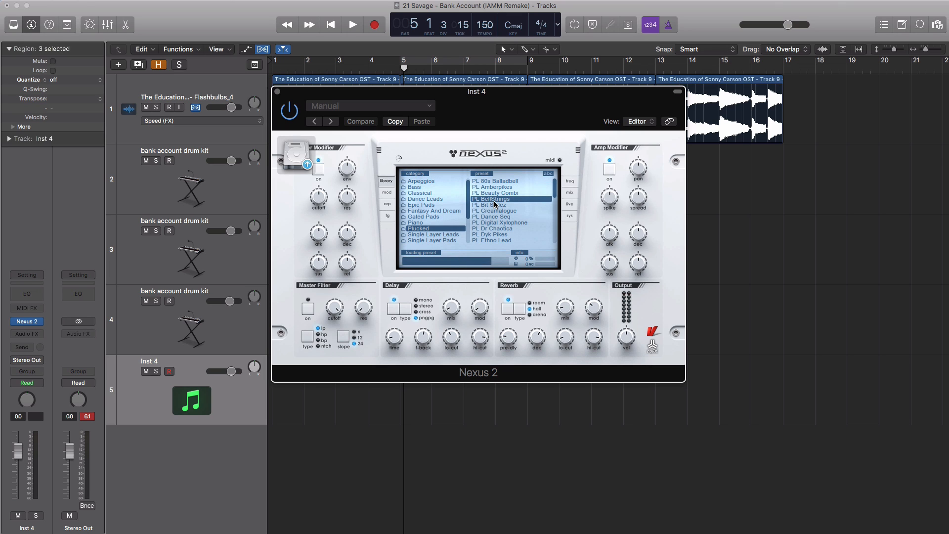
click(278, 92)
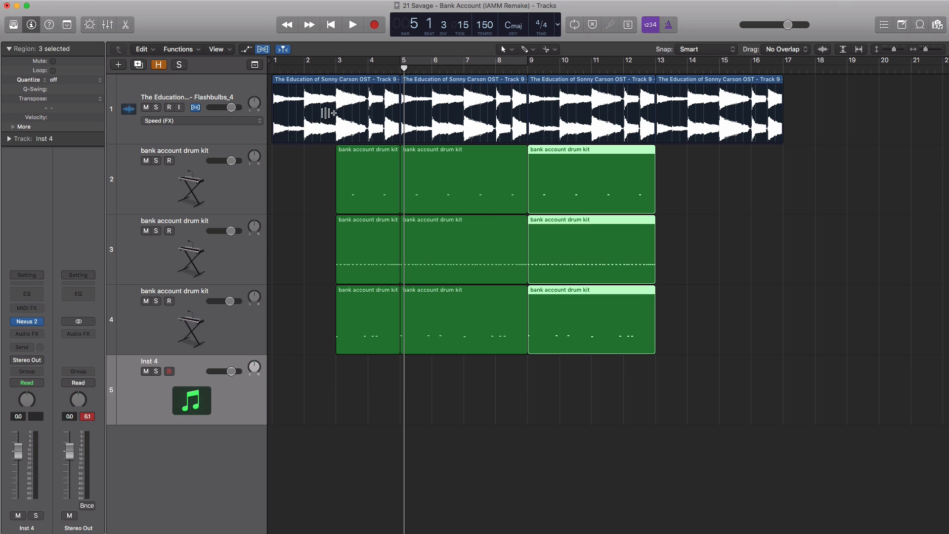
Set the cycle to bars 13 to 21 and copy the last Flashbulbs sample region to bar 17
drag(660, 68, 883, 78)
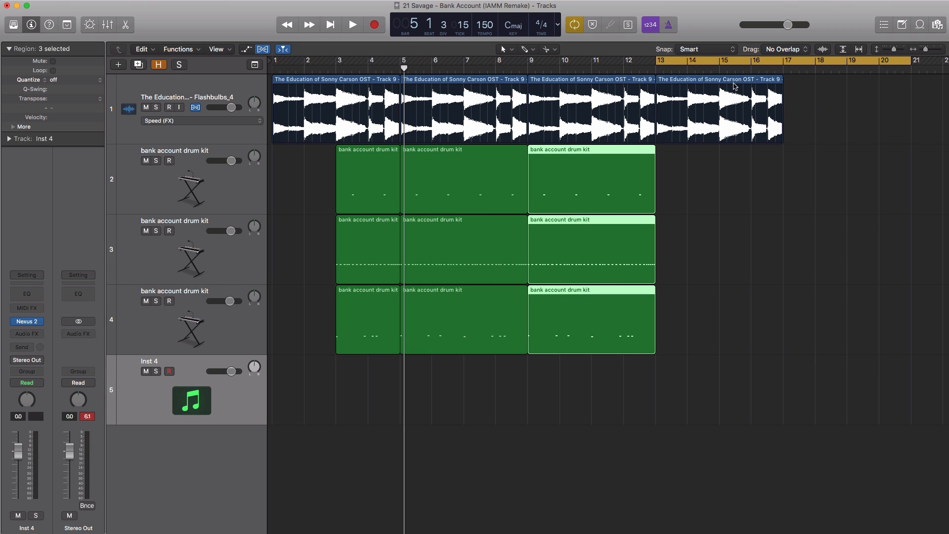
drag(735, 87, 857, 88)
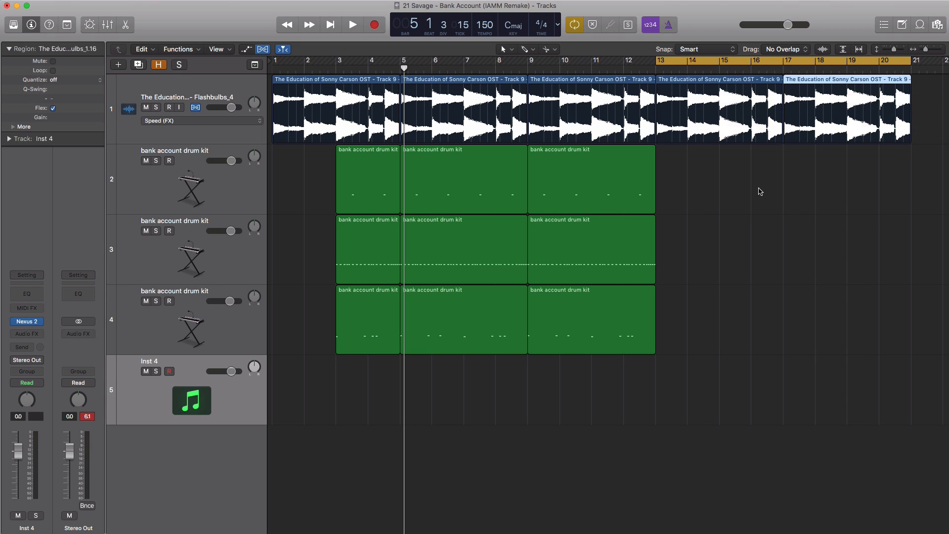
Copy the last three drum regions to bar 17, and create an empty MIDI region on the Inst 4 track from bar 13 to 21
drag(692, 306, 853, 211)
super+click(667, 394)
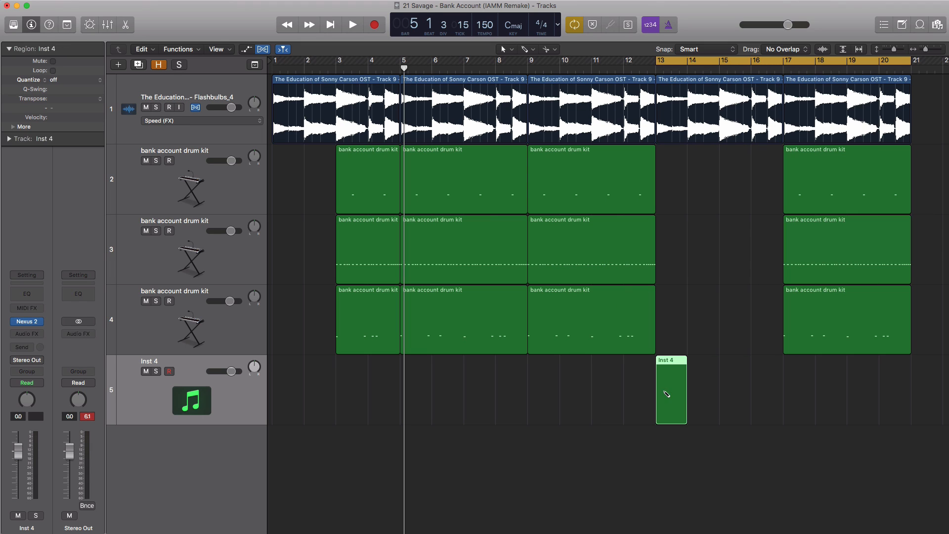
drag(685, 401, 891, 398)
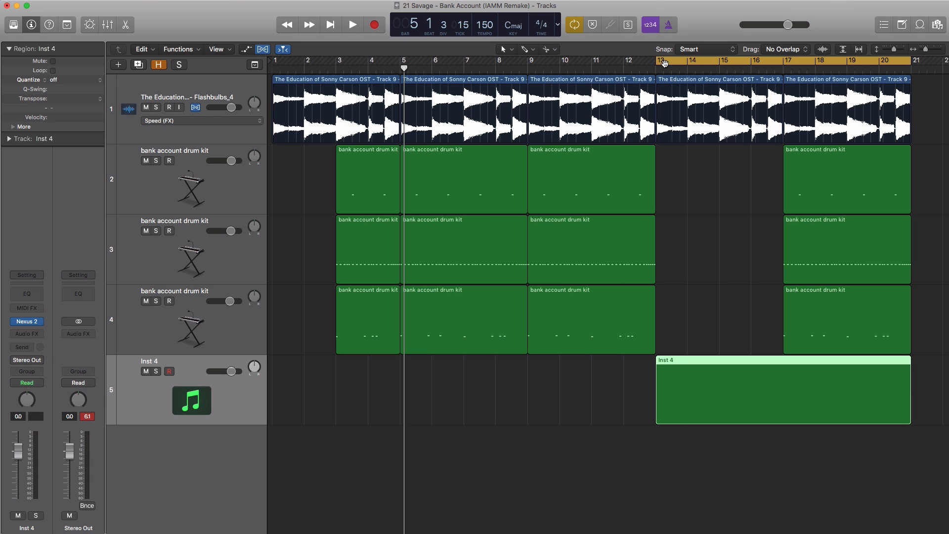
Set the cycle to bars 13 to 17, and enter a C#5 sixteenth note at bar 13 in the Inst 4 region
drag(664, 62, 779, 75)
double_click(688, 379)
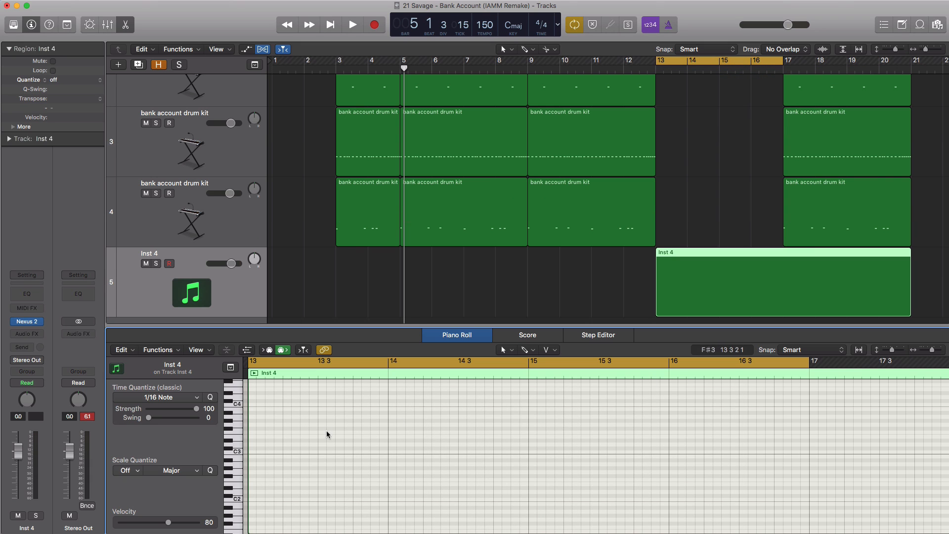
scroll(336, 439, down, 3)
scroll(334, 436, up, 1)
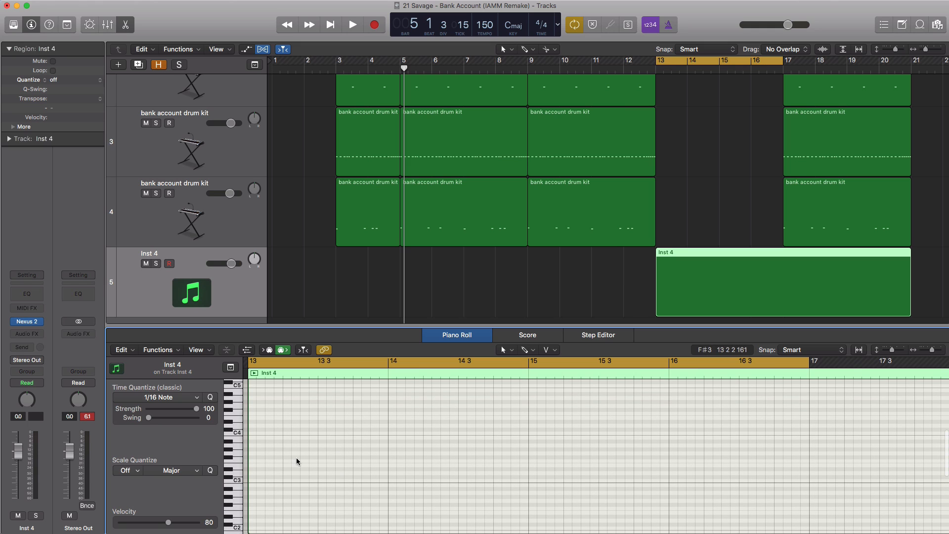
super+click(252, 429)
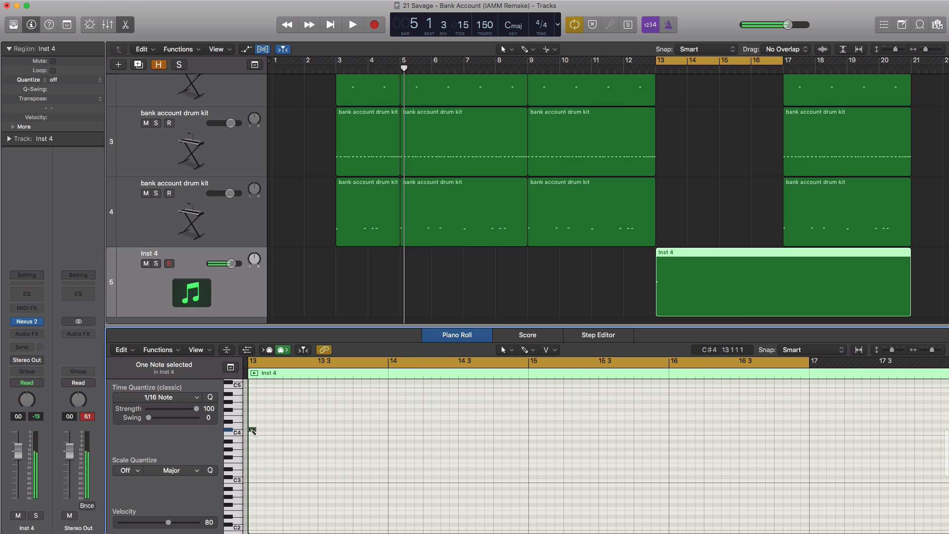
key(space)
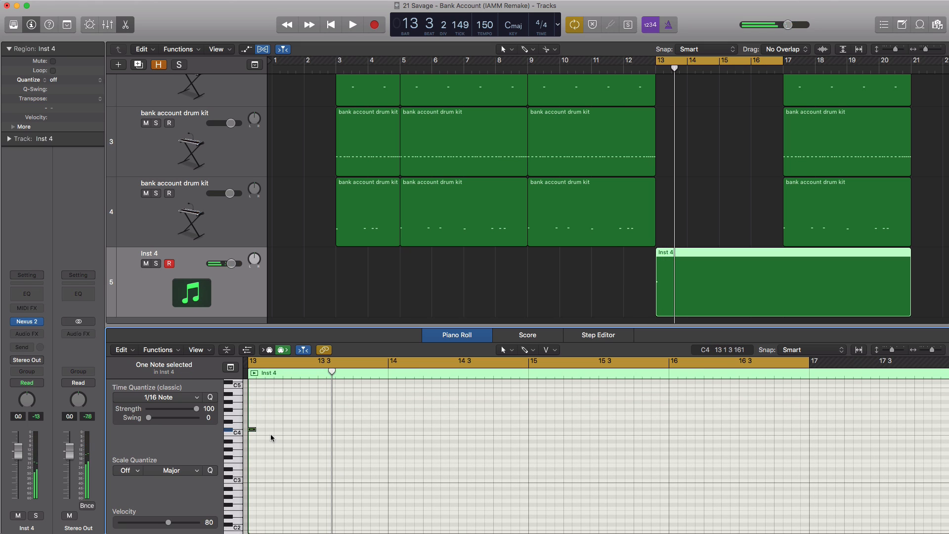
key(alt+shift+Up)
key(space)
scroll(272, 433, up, 3)
scroll(276, 432, up, 9)
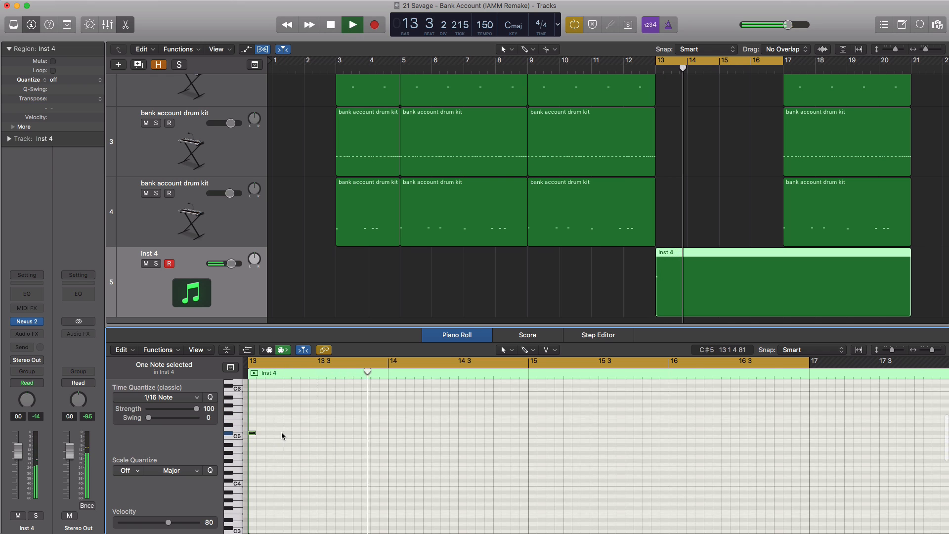
key(space)
key(space)
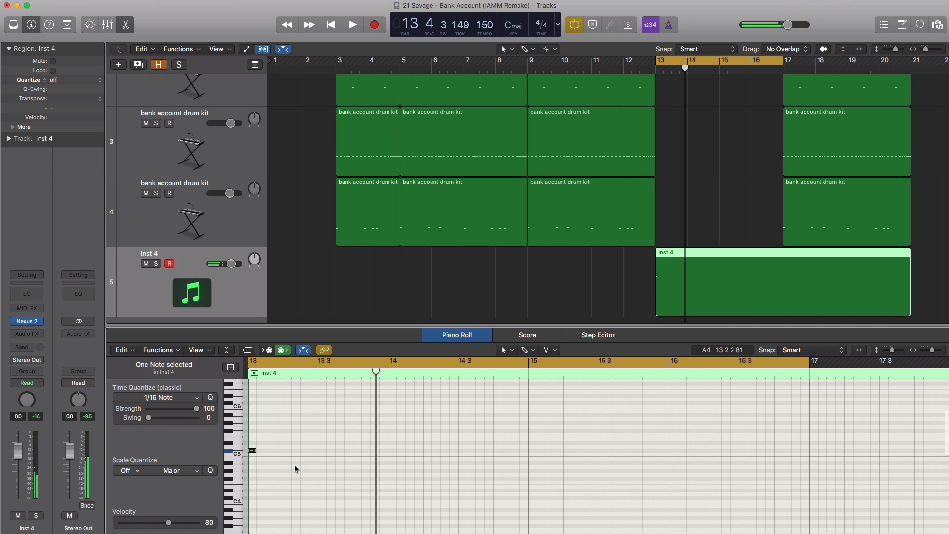
Add a B4 sixteenth note at bar 13, beat 3, checking its timing against the looped sample
key(space)
key(space)
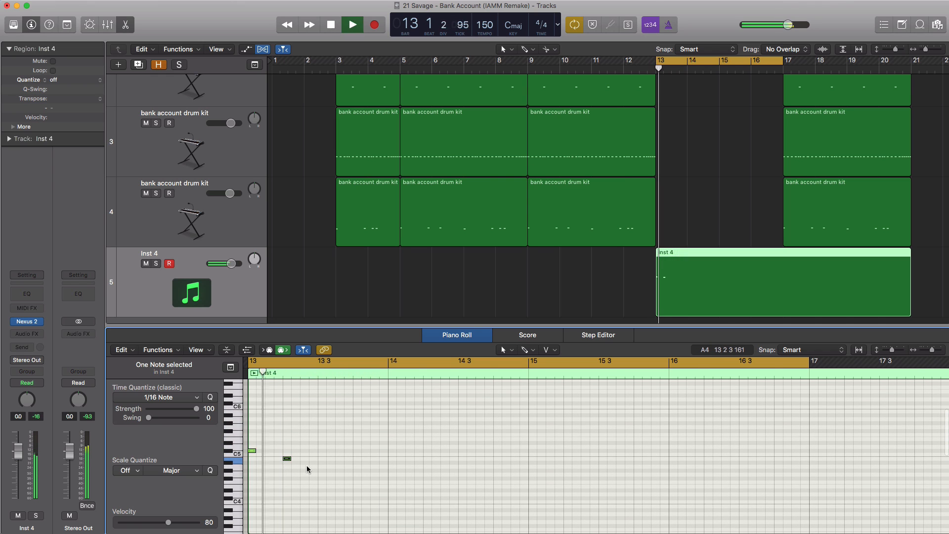
key(space)
key(space)
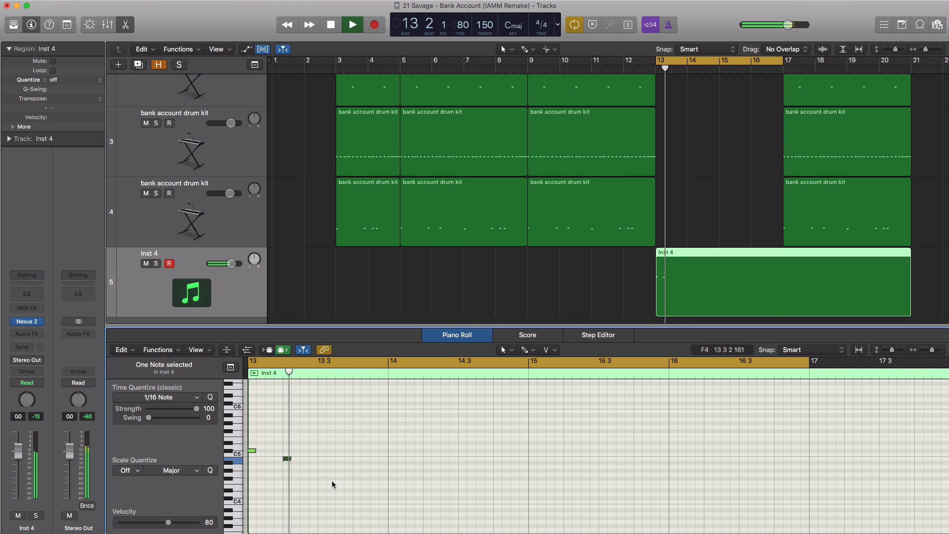
key(space)
drag(287, 459, 322, 458)
key(space)
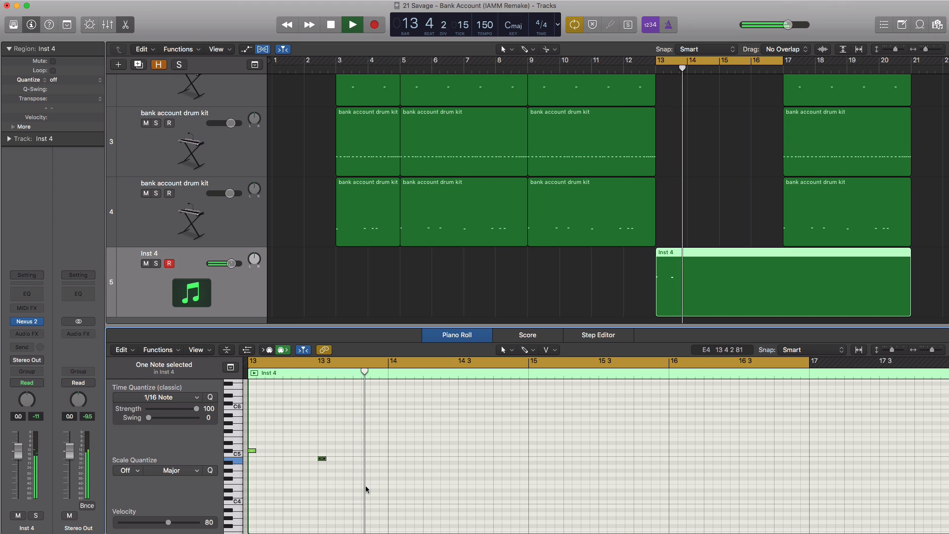
Add an A4 sixteenth note at bar 14, beat 3, leaving no note at beat 2 of that bar
key(space)
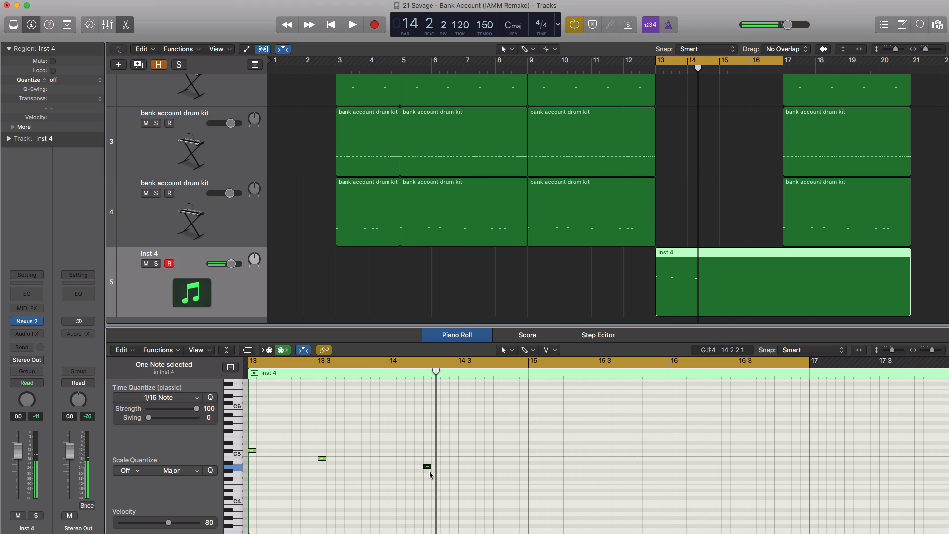
key(space)
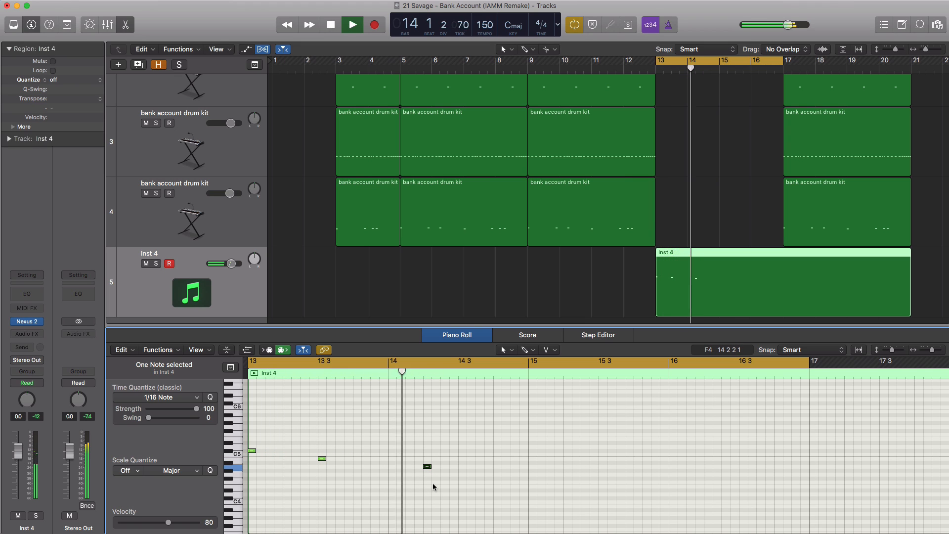
key(space)
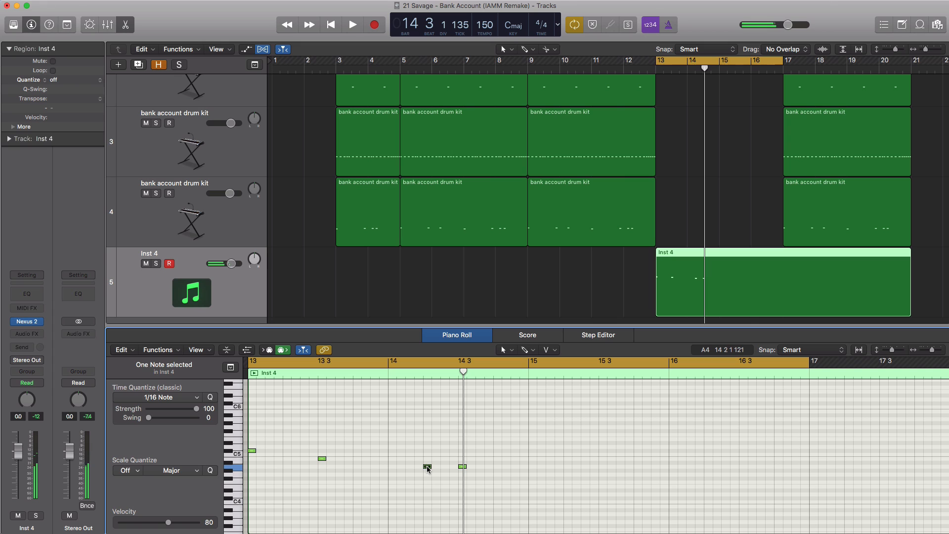
key(BackSpace)
key(space)
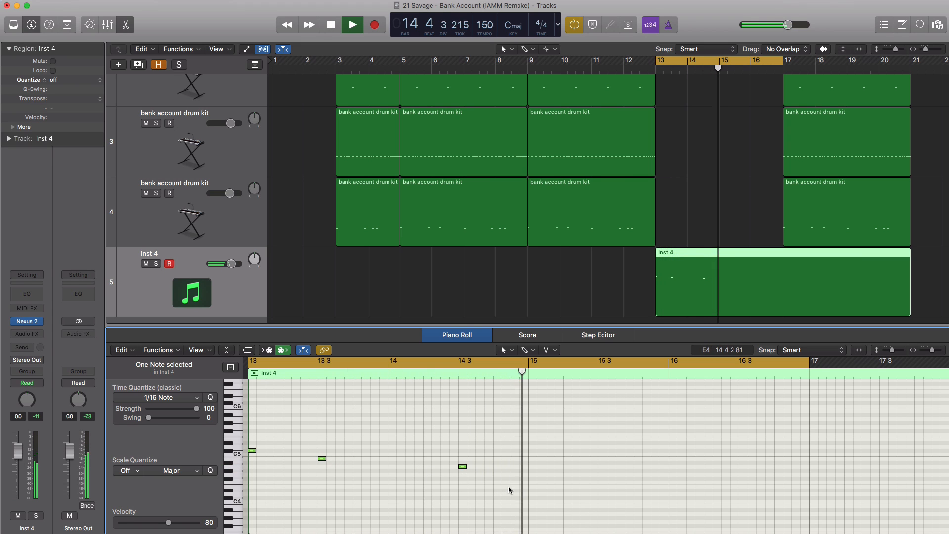
Add a G#4 note at bar 15 and an A4 note at bar 15, beat 3, while auditioning the melody
key(space)
key(space)
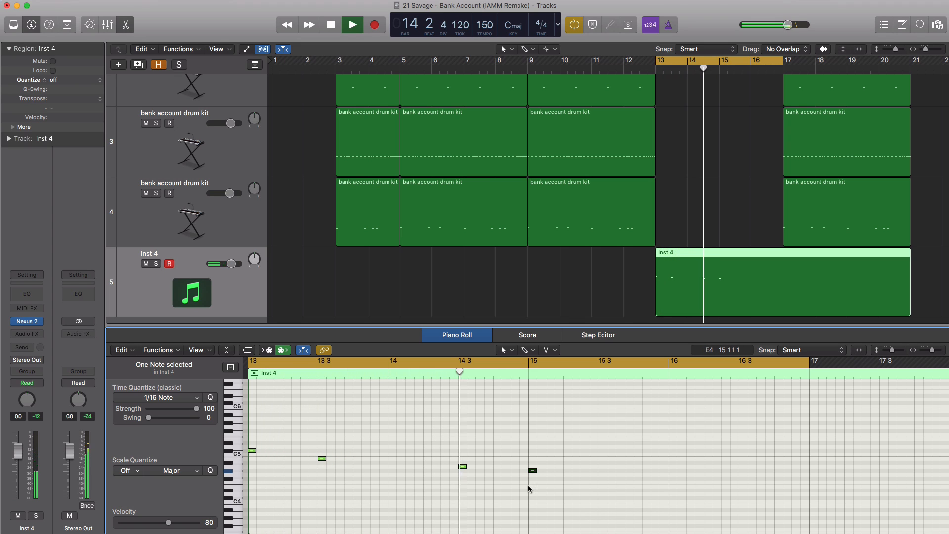
click(603, 467)
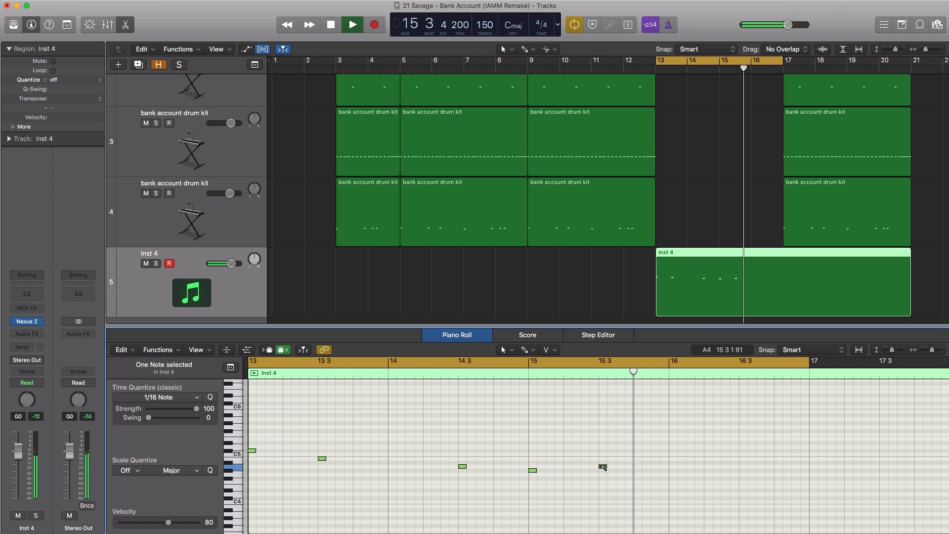
Audition the loop and add an F#4 note at bar 16 and a G#4 note at bar 16, beat 3
key(space)
key(space)
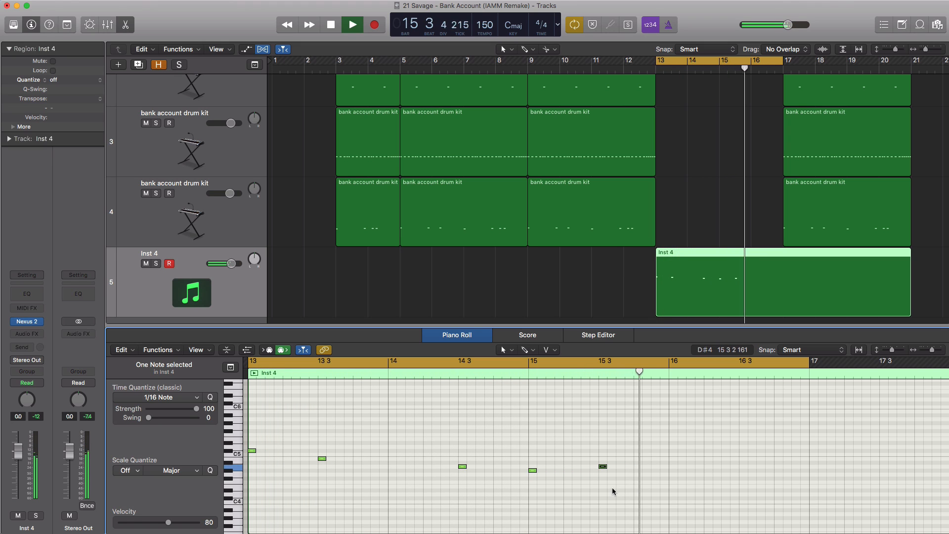
key(space)
key(space)
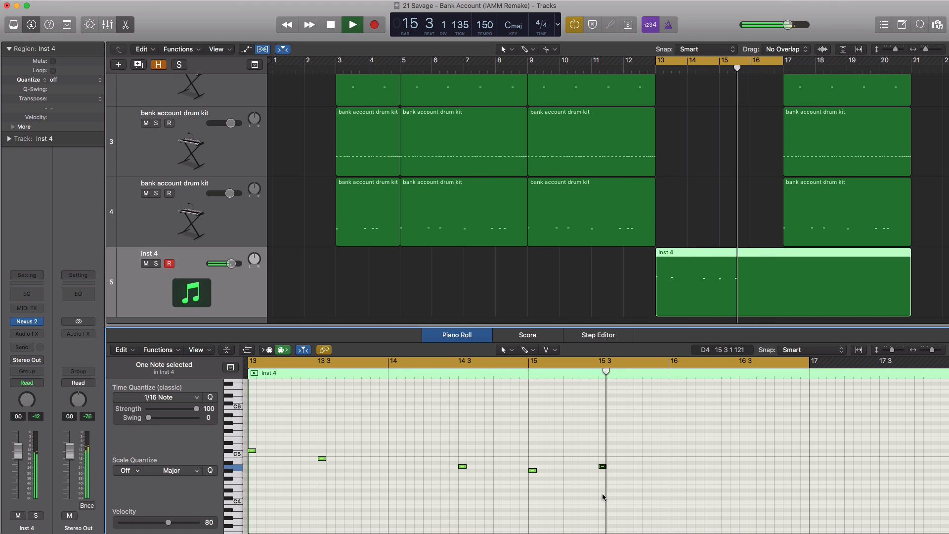
key(space)
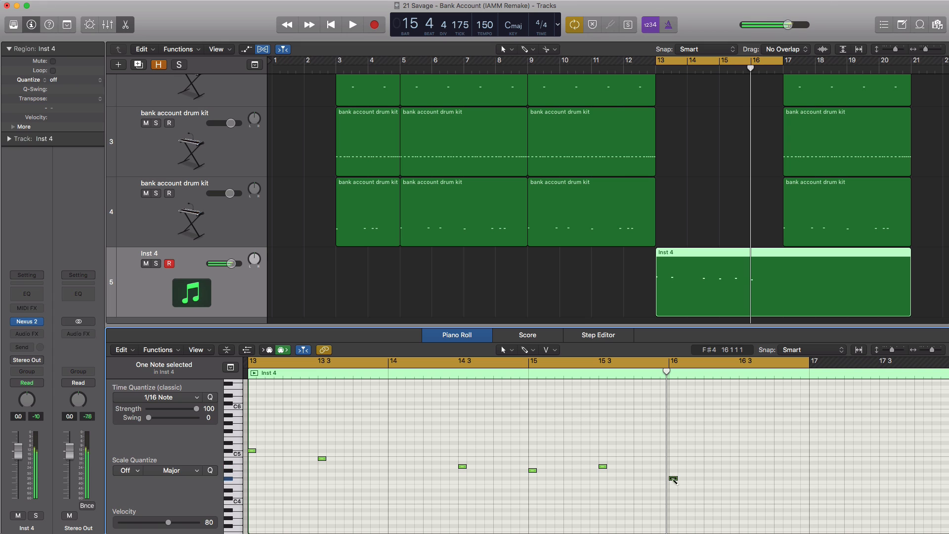
drag(745, 468, 744, 472)
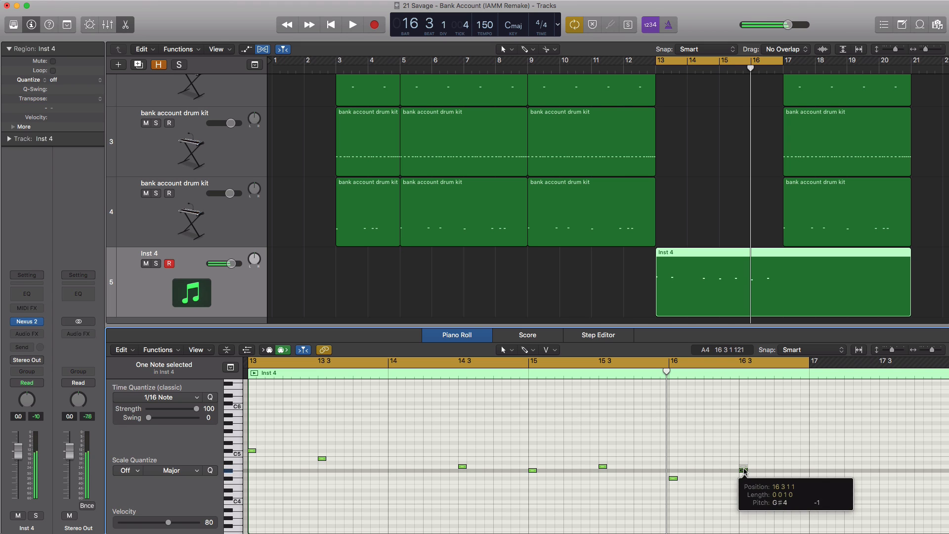
key(space)
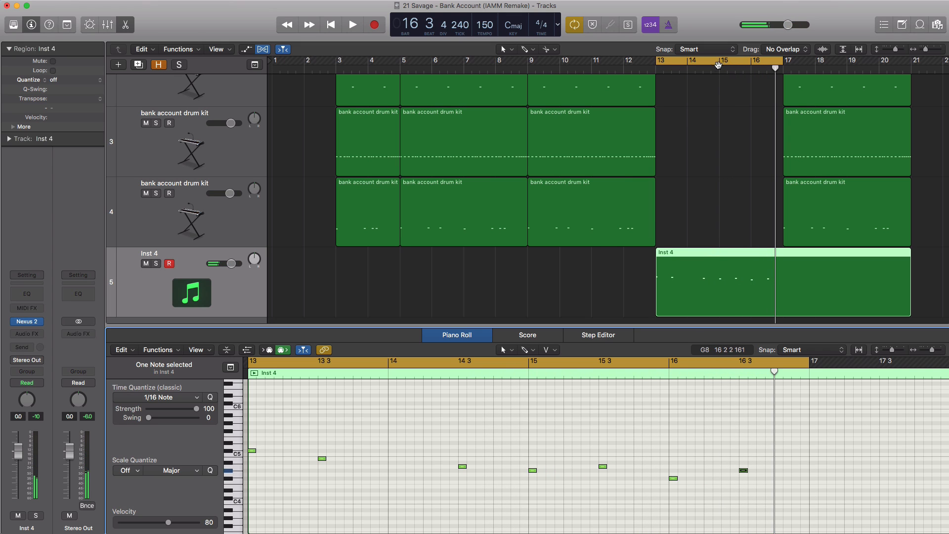
Move the cycle to bars 17 to 21, copy the seven melody notes to bar 17, and play the loop
drag(718, 65, 845, 64)
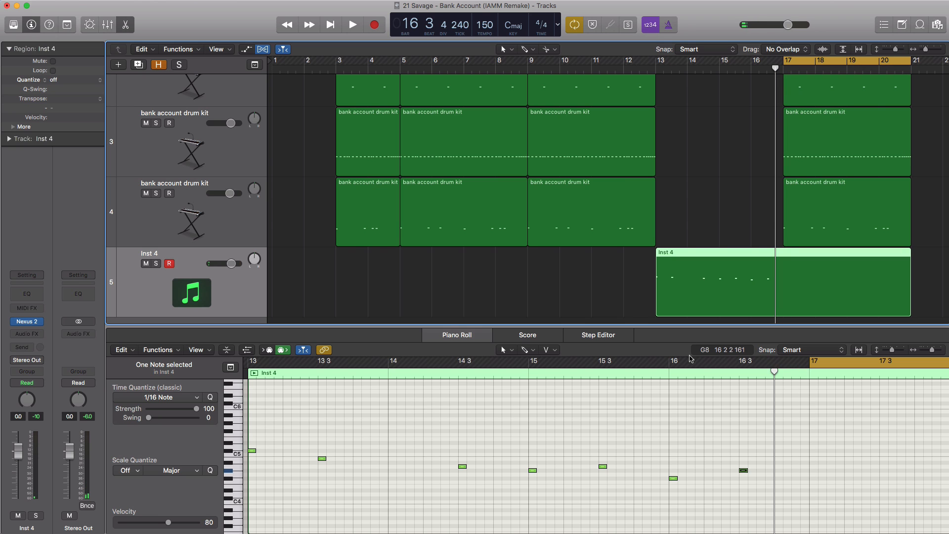
key(space)
scroll(718, 439, right, 10)
scroll(722, 440, left, 1)
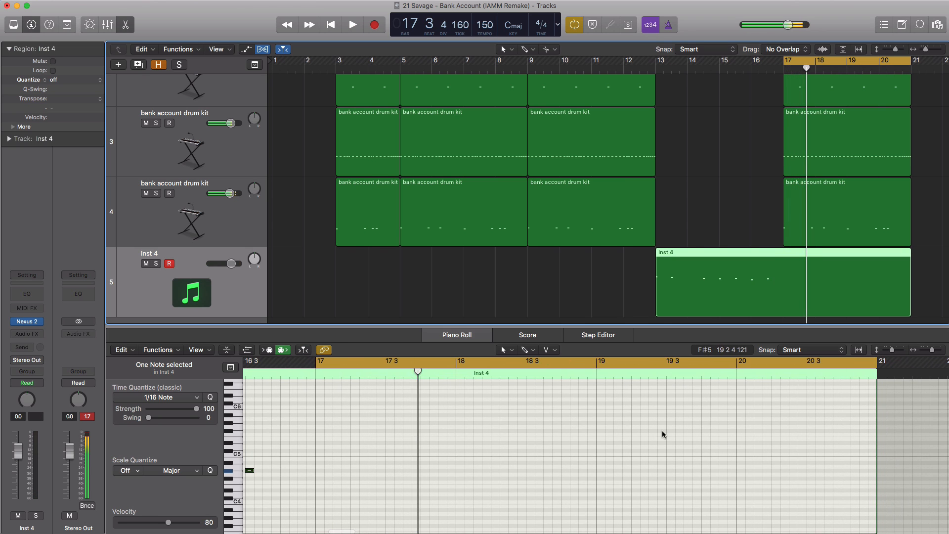
scroll(647, 438, down, 3)
scroll(643, 445, left, 10)
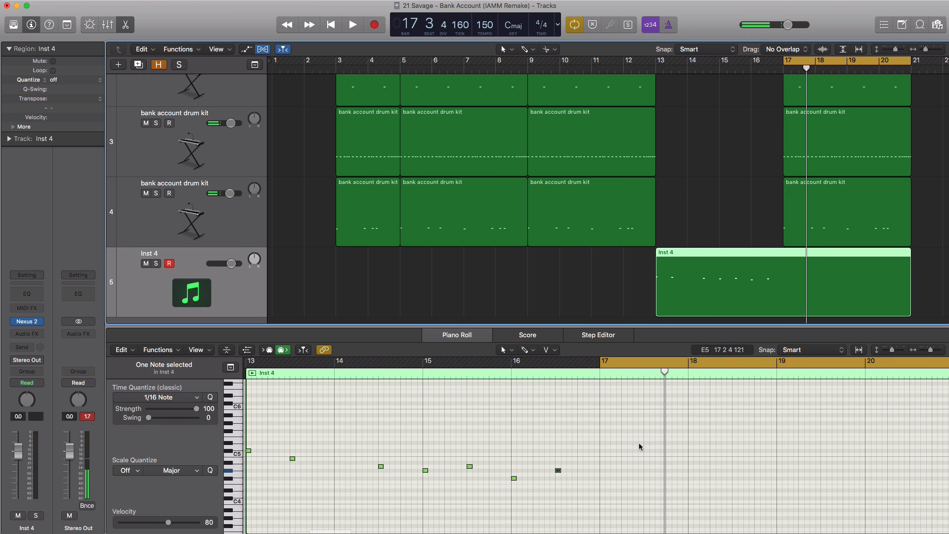
drag(634, 489, 632, 451)
key(space)
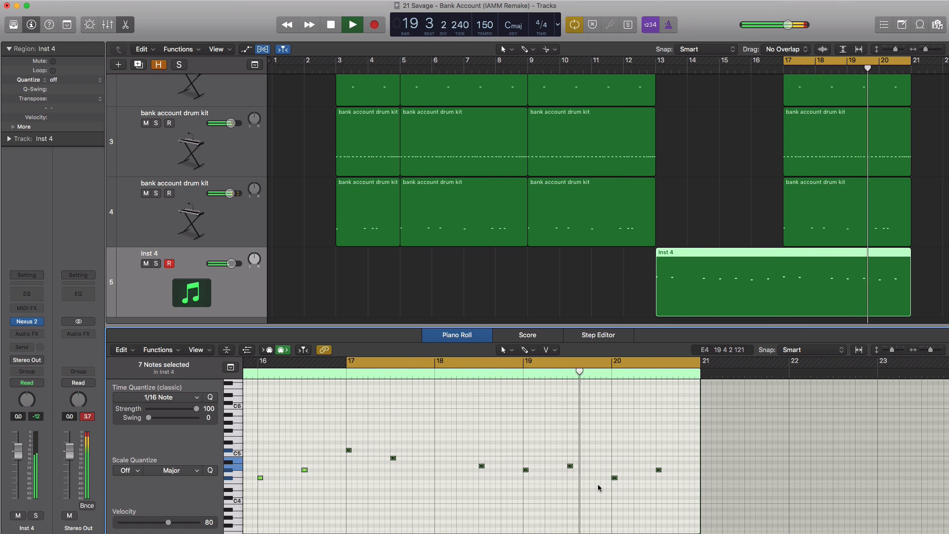
Delete the copied A4 at bar 19, beat 3, and lower the two bar 20 notes by two semitones to E4 and F#4
key(space)
drag(576, 475, 569, 469)
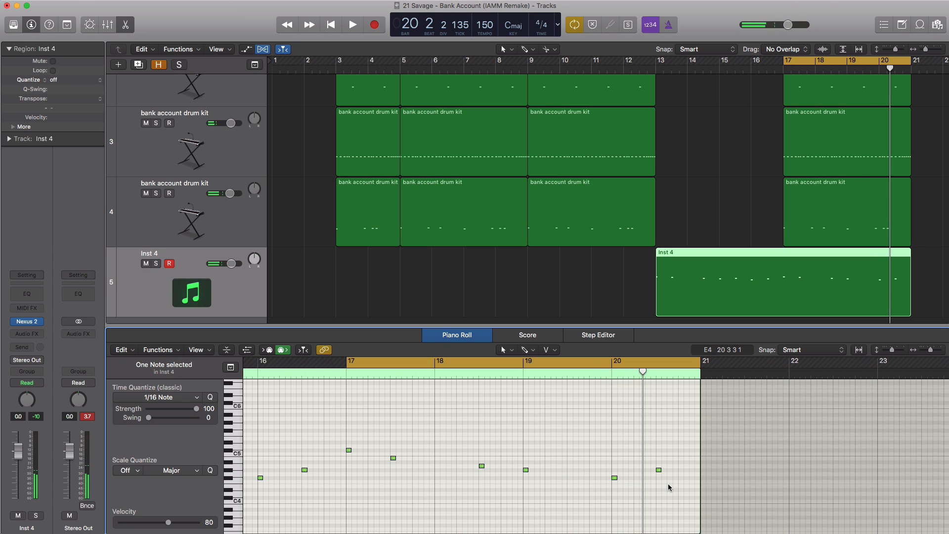
shift+click(614, 477)
drag(614, 479, 614, 487)
key(space)
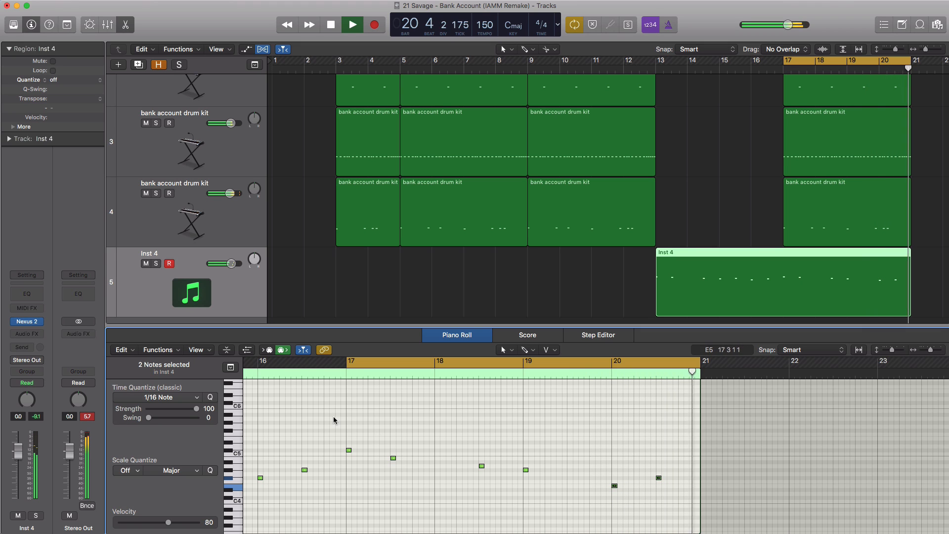
Lower the Inst 4 track's volume to -3.8 dB, stop playback, and close the note editor
drag(232, 265, 227, 266)
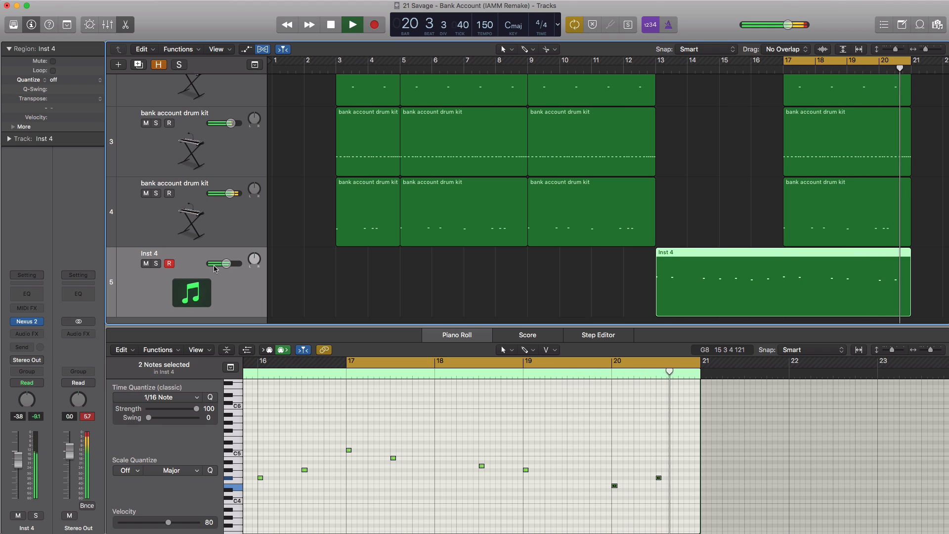
key(space)
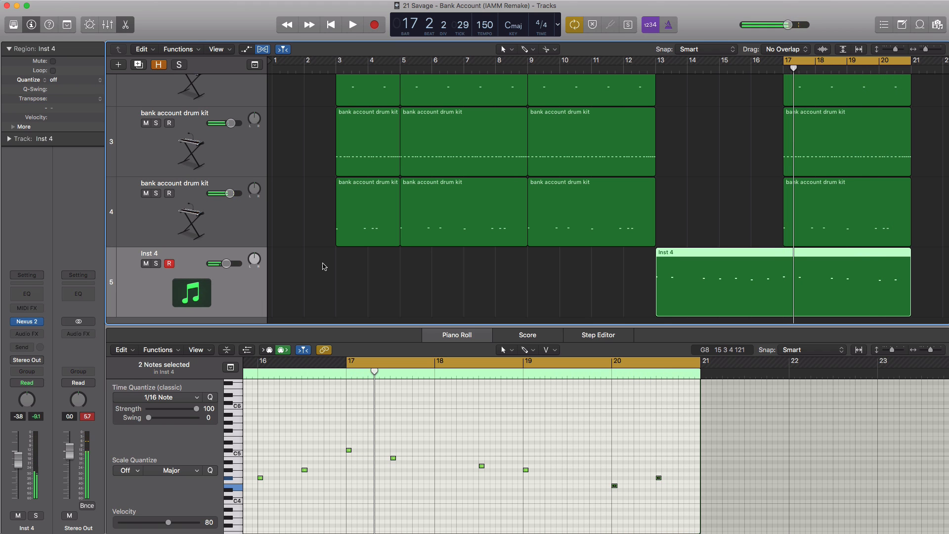
key(x)
key(x)
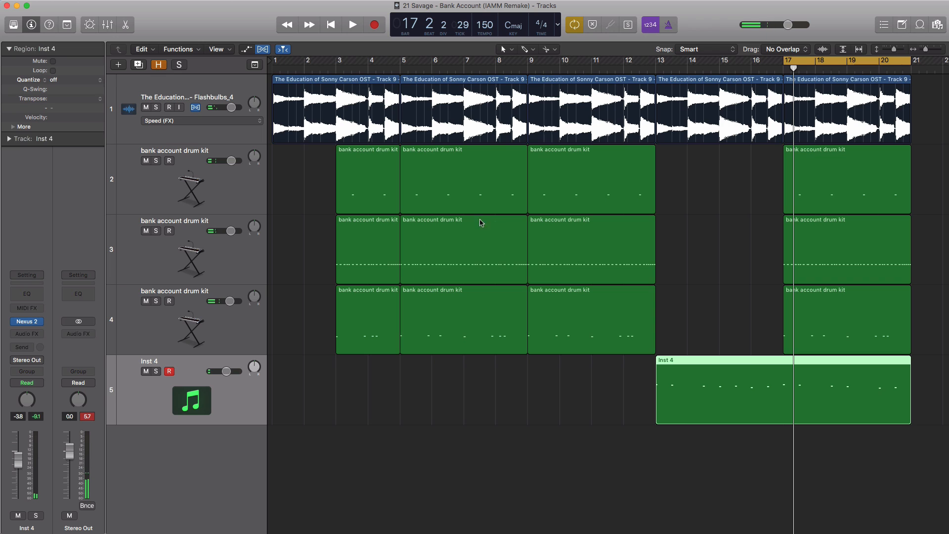
Copy the last sample region and the three drum regions to bars 21 and 25, and turn the cycle off
scroll(498, 227, down, 5)
drag(555, 86, 710, 90)
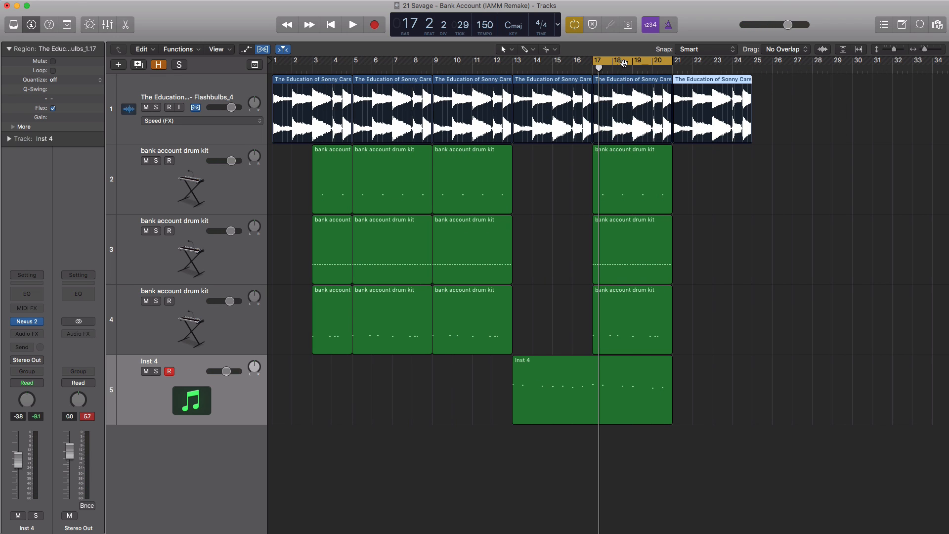
drag(464, 372, 699, 167)
drag(710, 99, 772, 88)
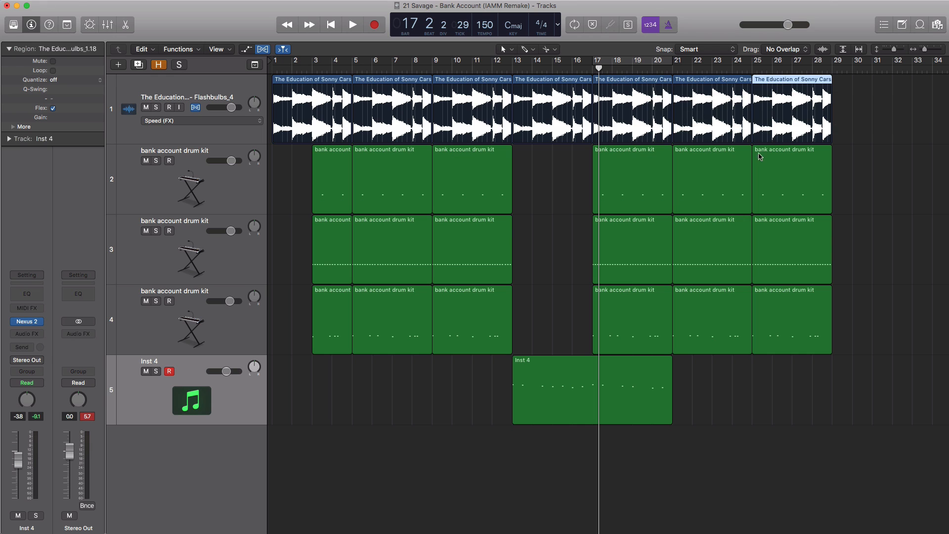
Play the whole arrangement from bar 1 past the end of the regions at bar 29, and stop playback
scroll(723, 191, down, 3)
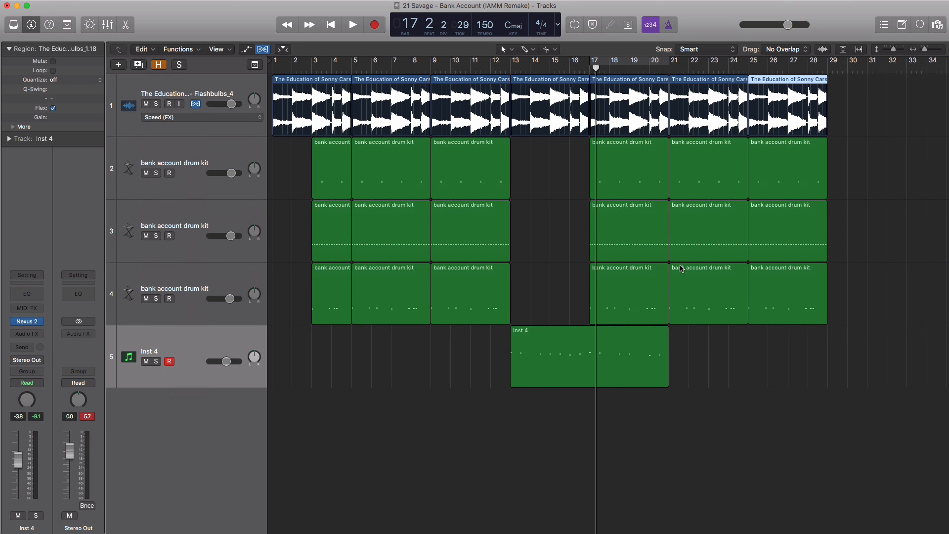
scroll(681, 268, down, 1)
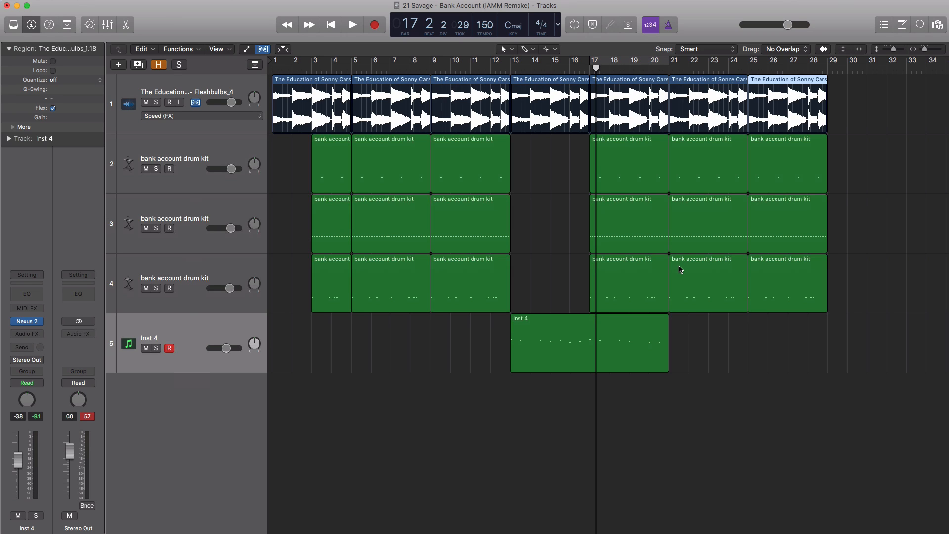
click(740, 449)
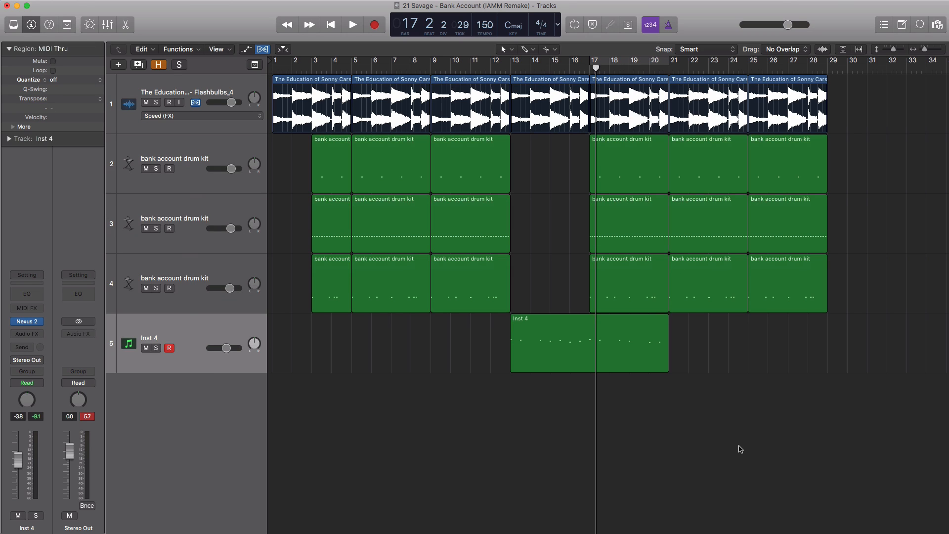
key(Return)
key(space)
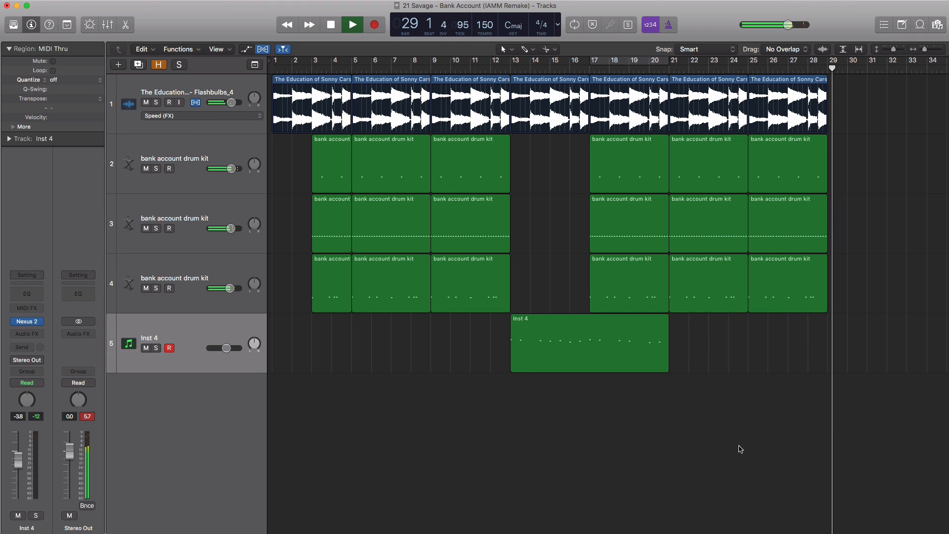
key(space)
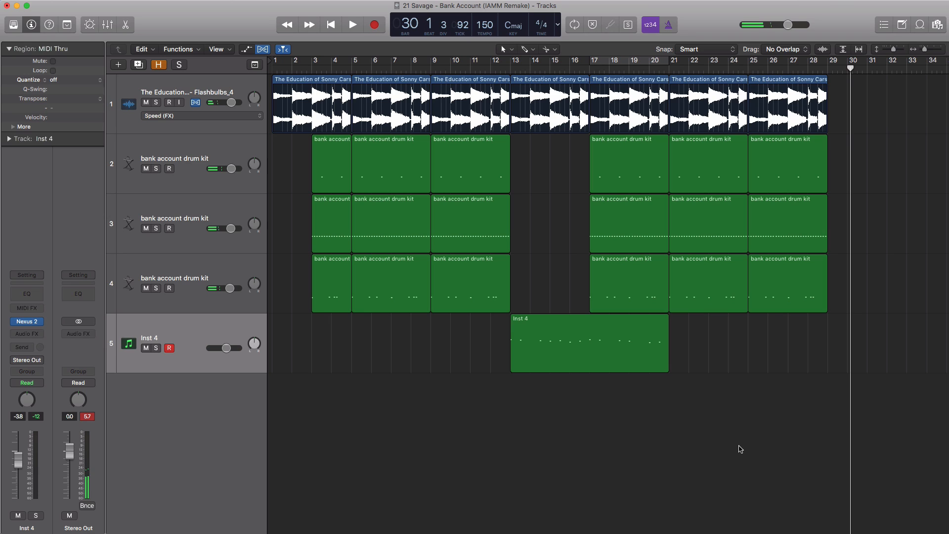